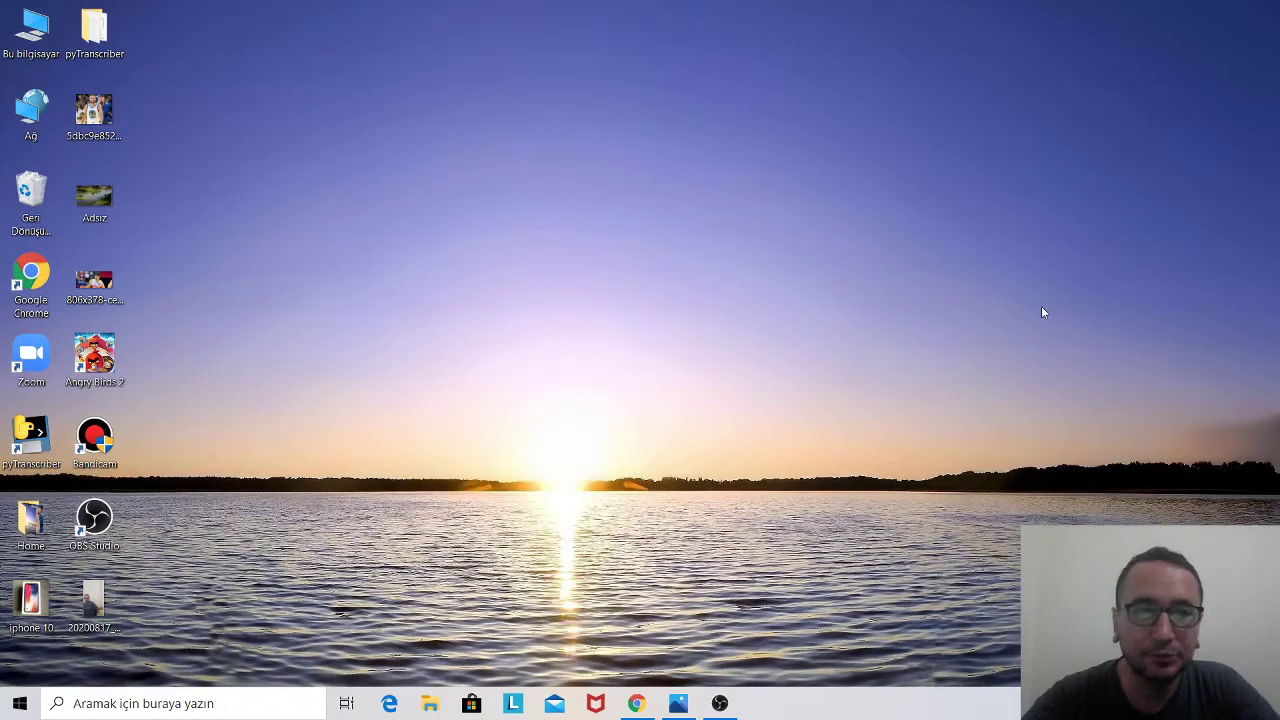
Load the 20200817 desktop photo of the man into piZap as a new edit.
{"action": "left_click", "coordinate": [719, 703]}
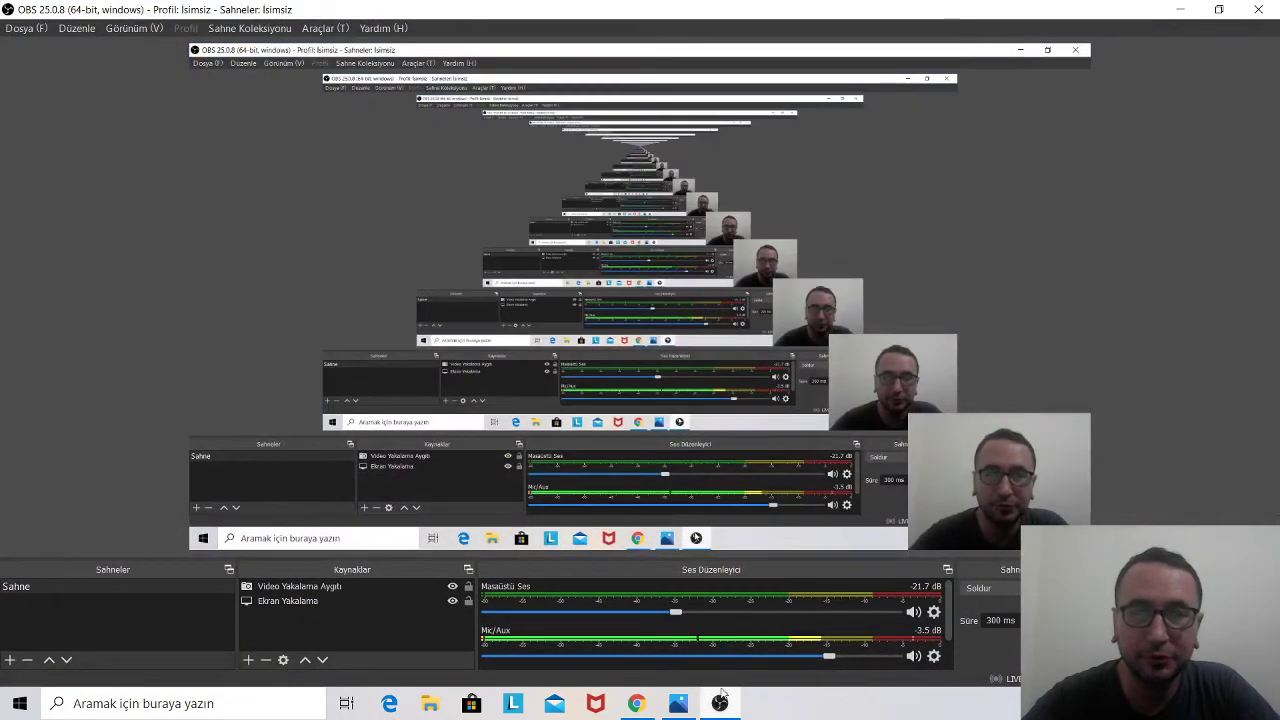
{"action": "left_click", "coordinate": [1180, 9]}
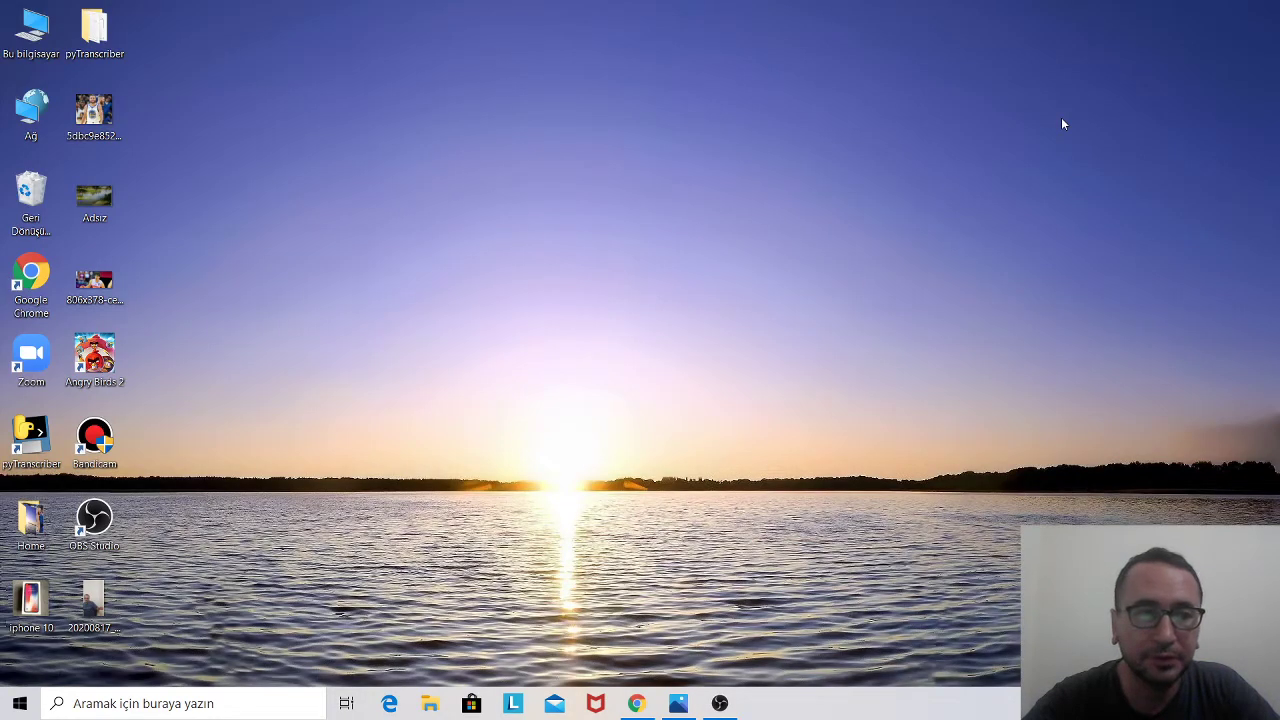
{"action": "left_click", "coordinate": [636, 703]}
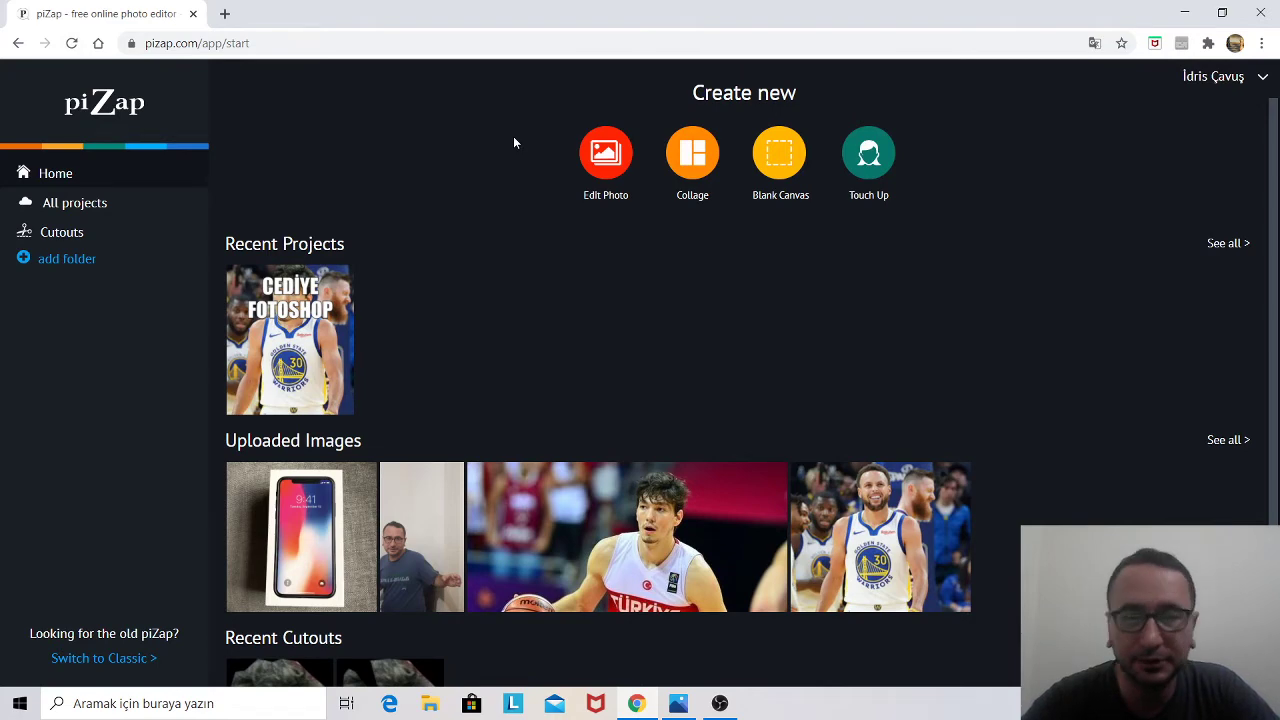
{"action": "left_click", "coordinate": [604, 158]}
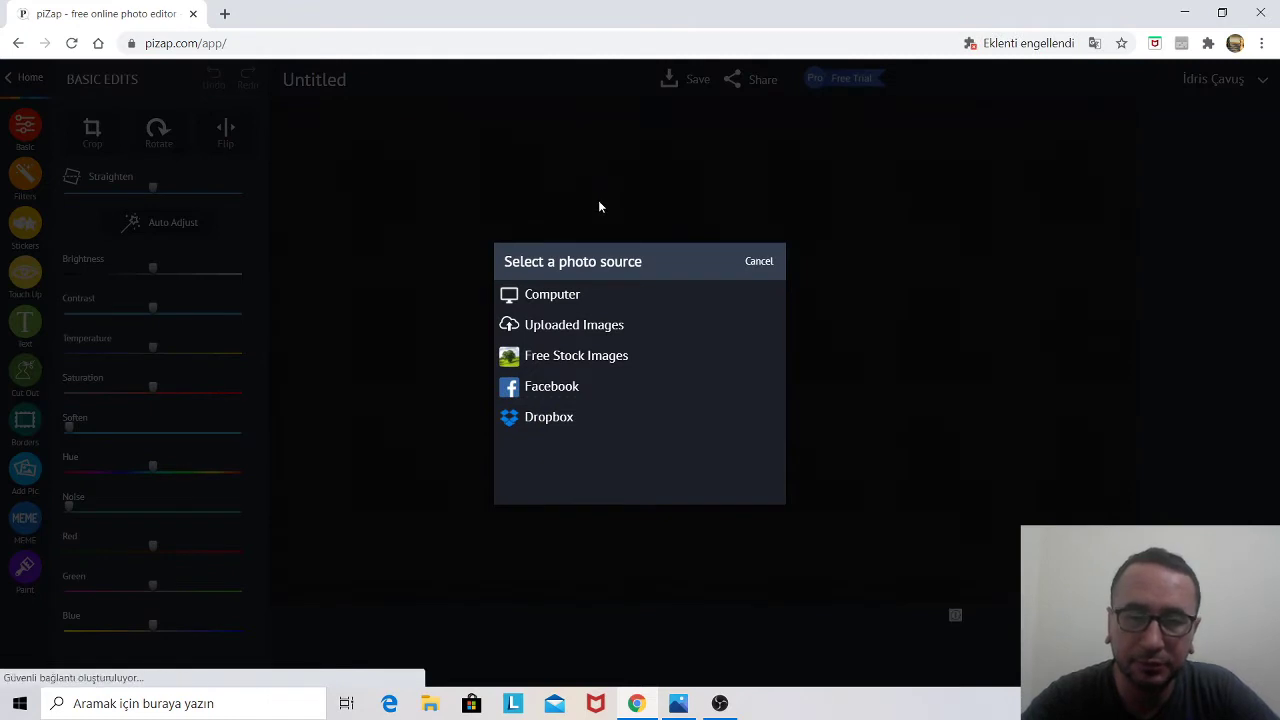
{"action": "left_click", "coordinate": [590, 300]}
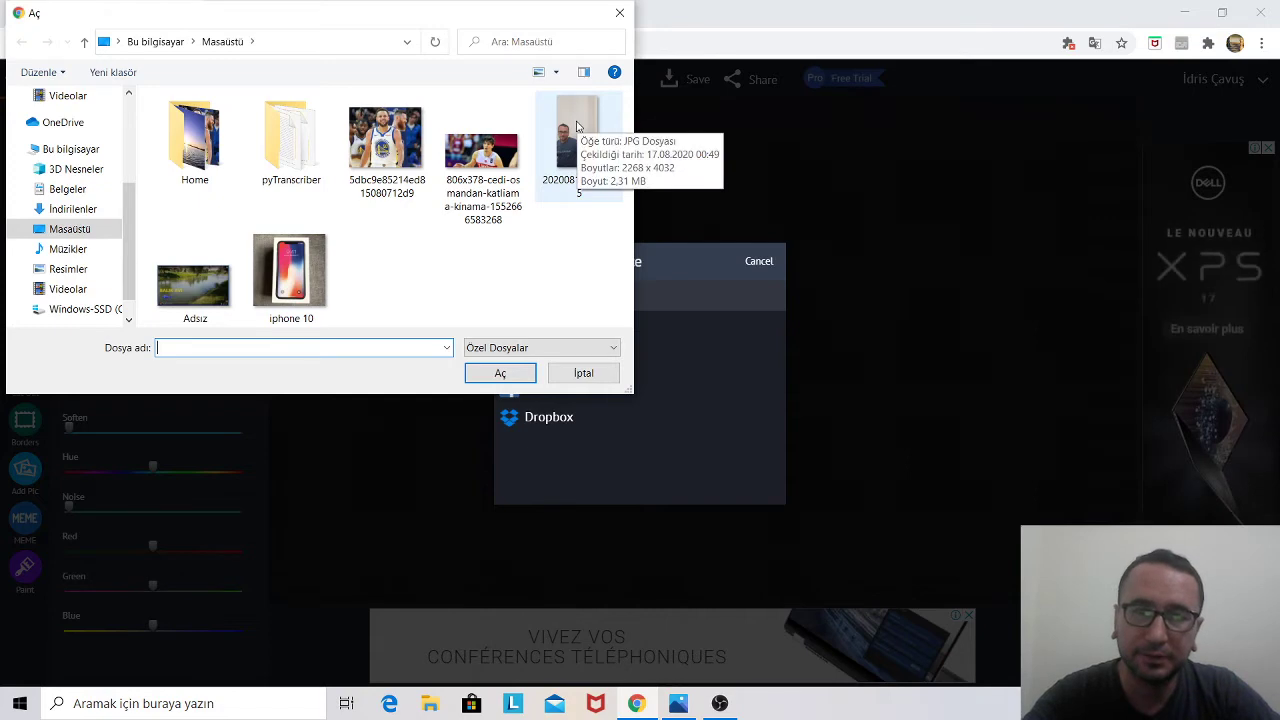
{"action": "double_click", "coordinate": [576, 126]}
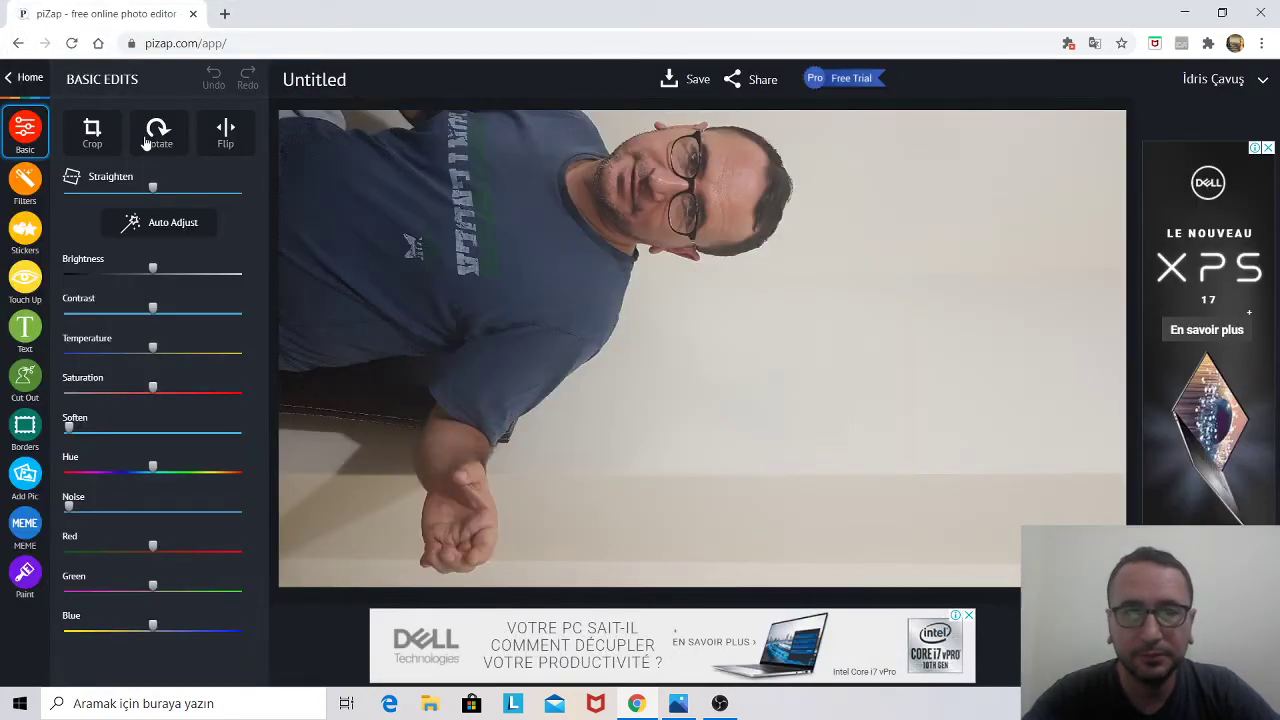
Rotate the man's photo twice so he stands upright, then bring up Cut Out.
{"action": "left_click", "coordinate": [148, 140]}
{"action": "left_click", "coordinate": [148, 140]}
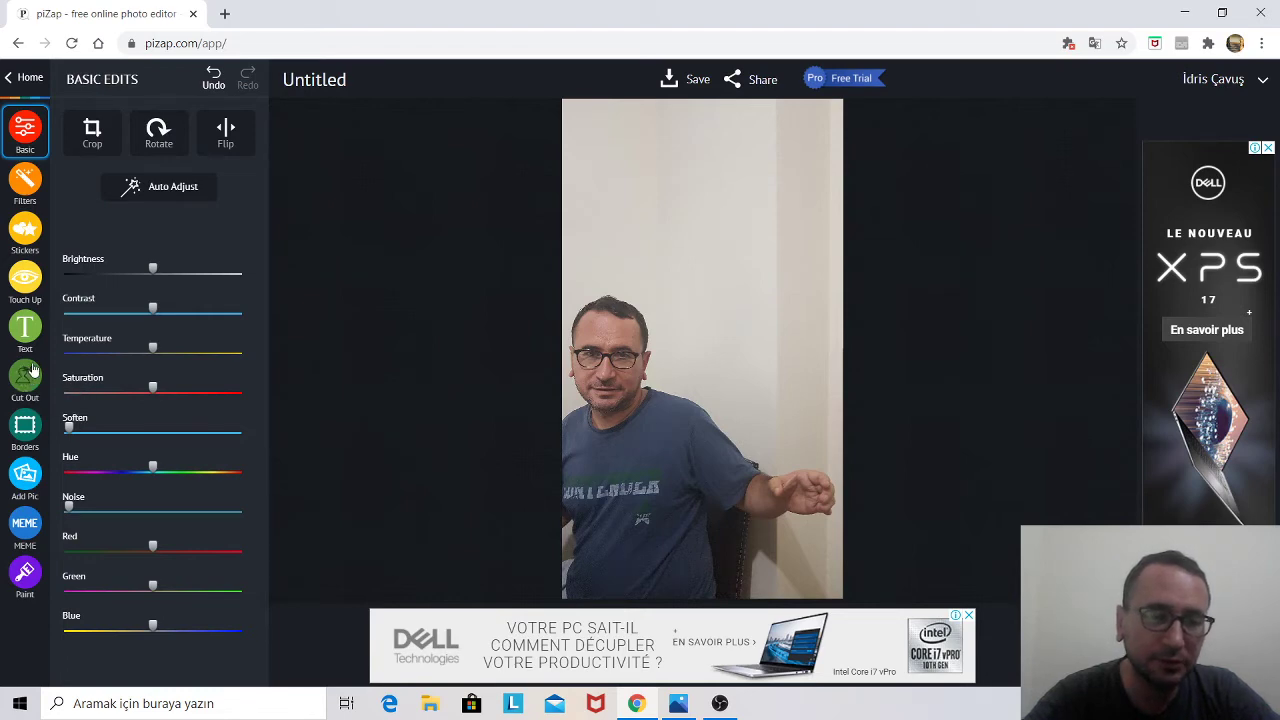
{"action": "left_click", "coordinate": [33, 372]}
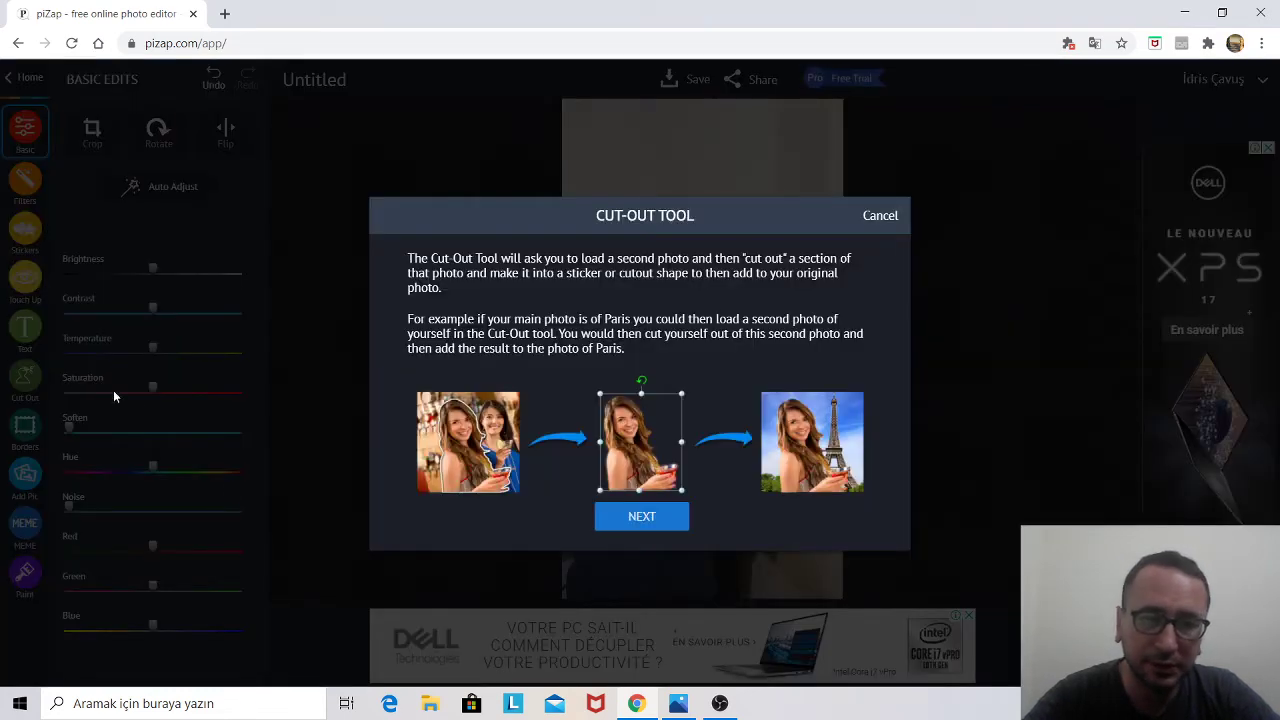
Choose the Custom cut-out style and load the iphone 10 box photo from the computer.
{"action": "left_click", "coordinate": [620, 517]}
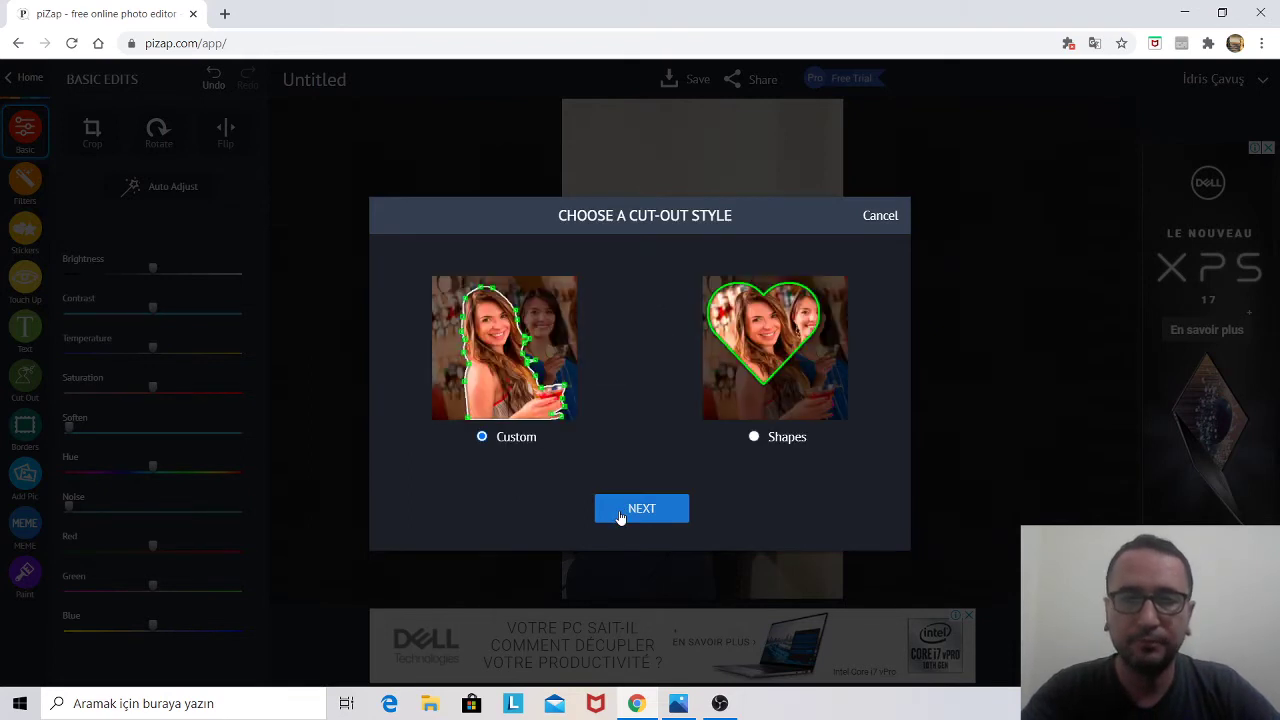
{"action": "left_click", "coordinate": [620, 514]}
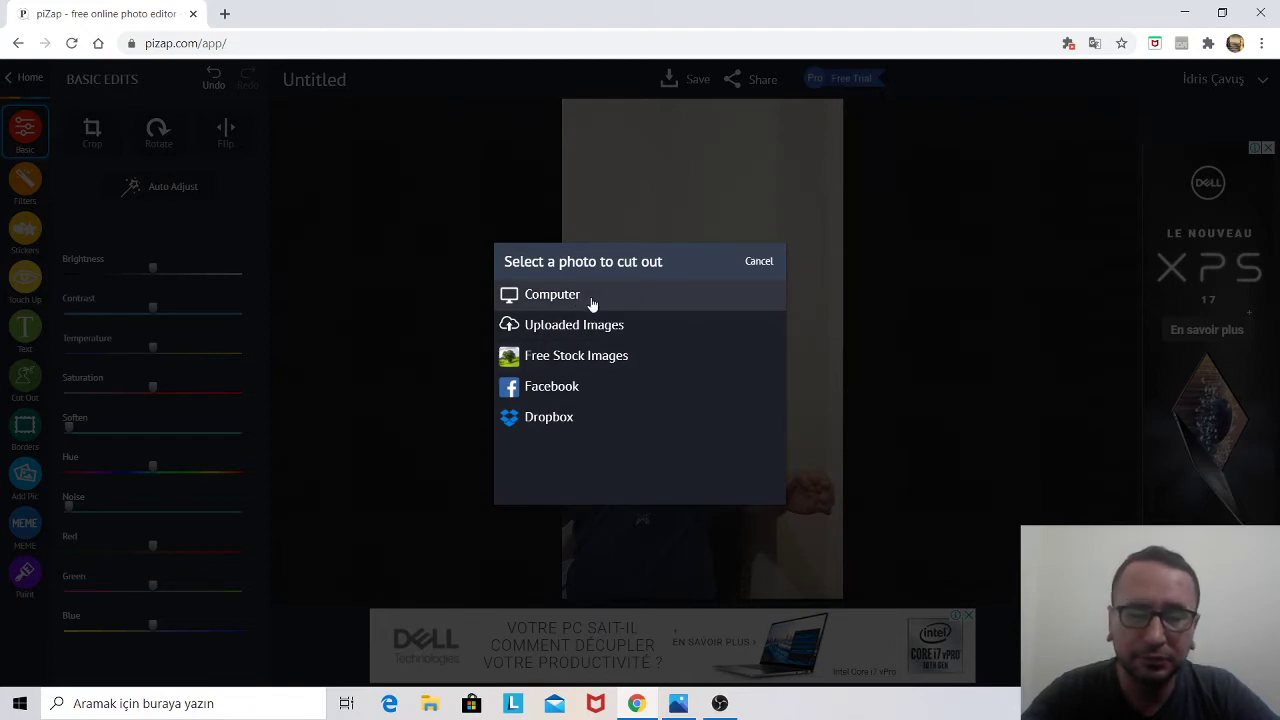
{"action": "left_click", "coordinate": [592, 300]}
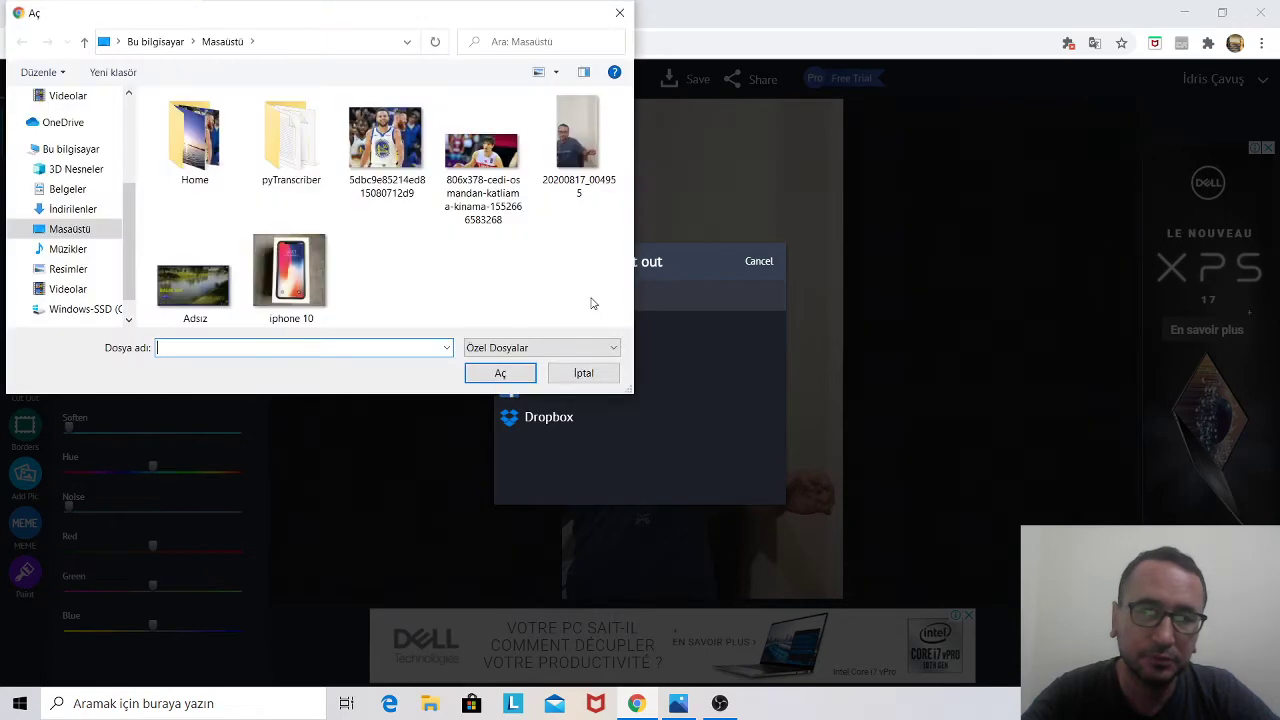
{"action": "double_click", "coordinate": [290, 275]}
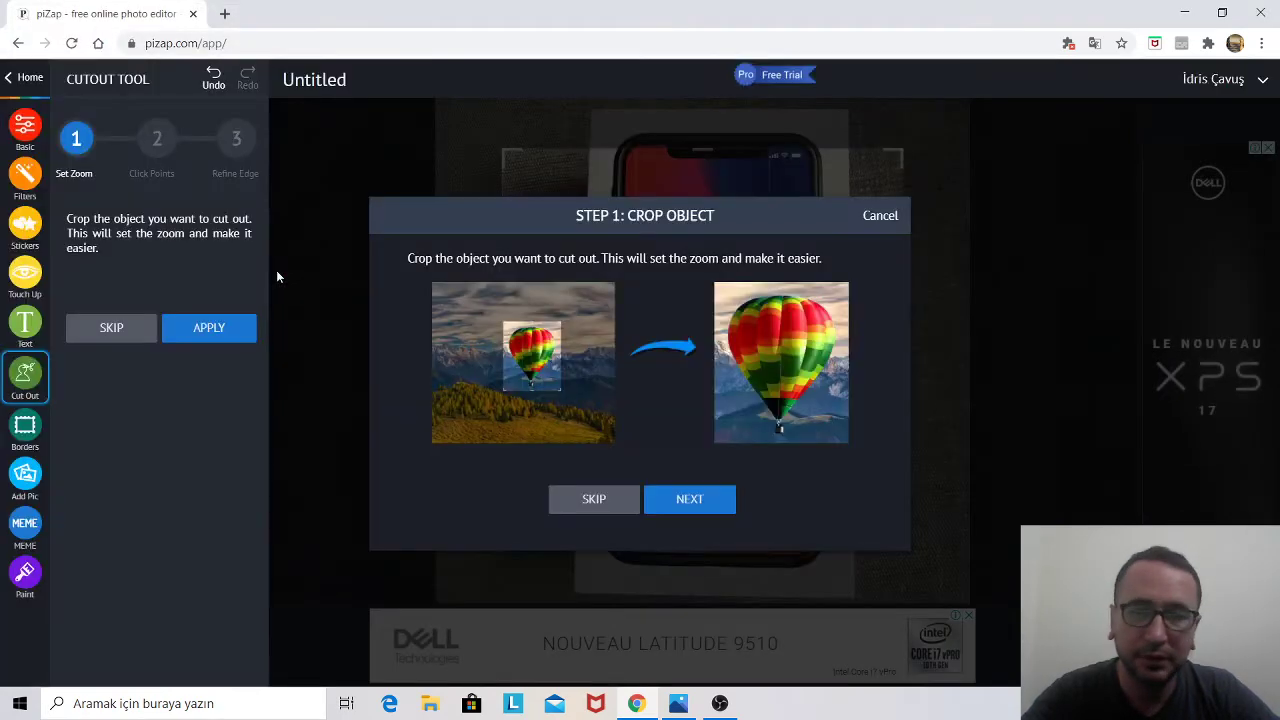
Crop the iPhone photo tightly around the box and apply the crop.
{"action": "left_click", "coordinate": [680, 498]}
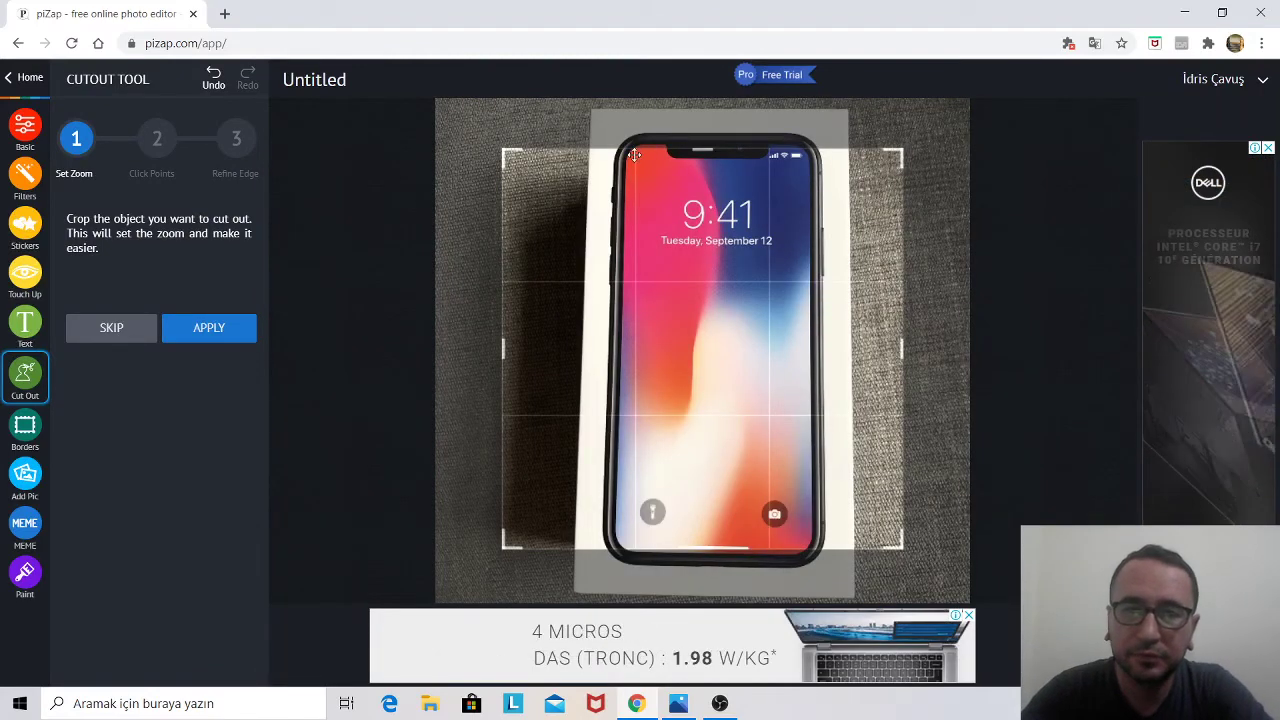
{"action": "left_click_drag", "start_coordinate": [632, 150], "coordinate": [632, 98]}
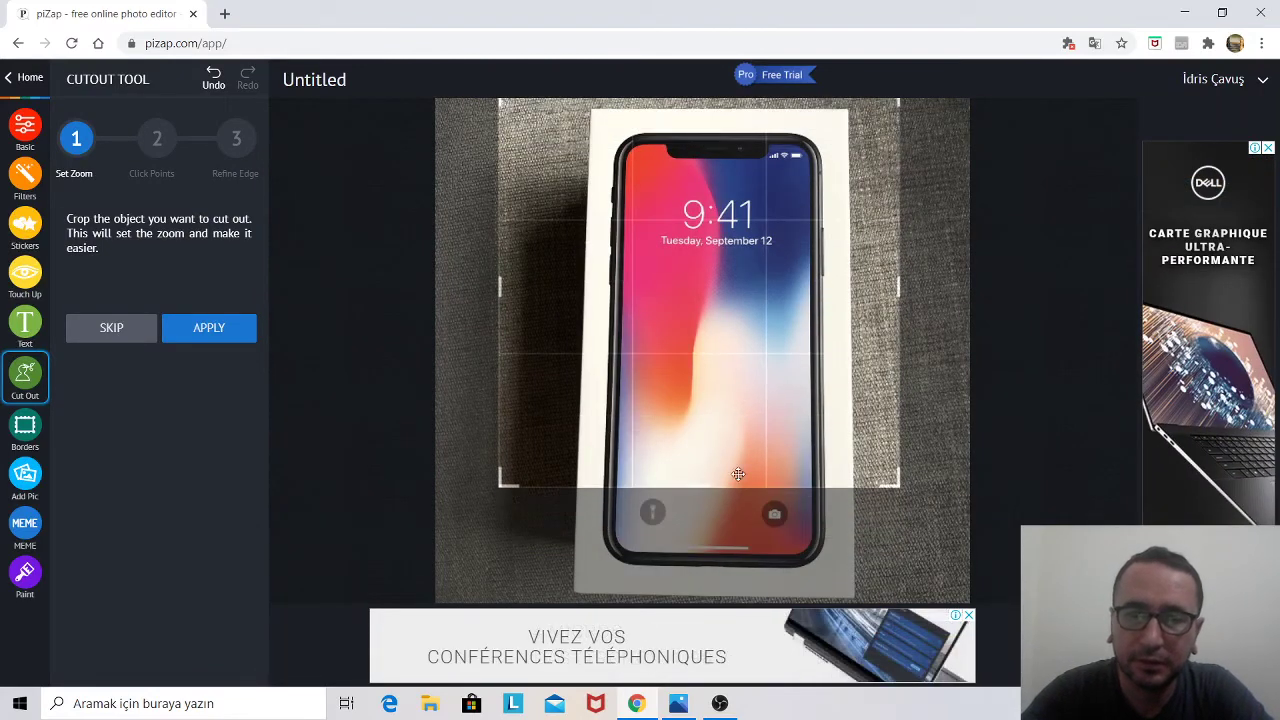
{"action": "left_click_drag", "start_coordinate": [733, 485], "coordinate": [743, 602]}
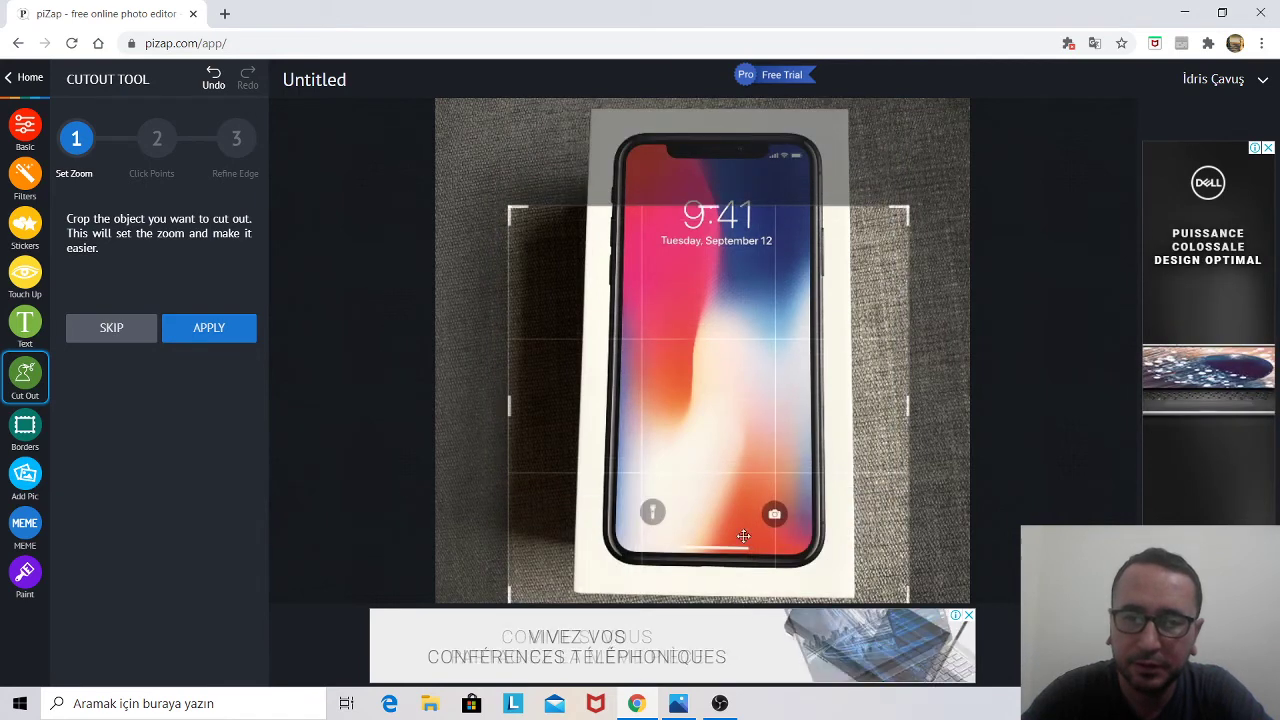
{"action": "left_click_drag", "start_coordinate": [700, 205], "coordinate": [727, 95]}
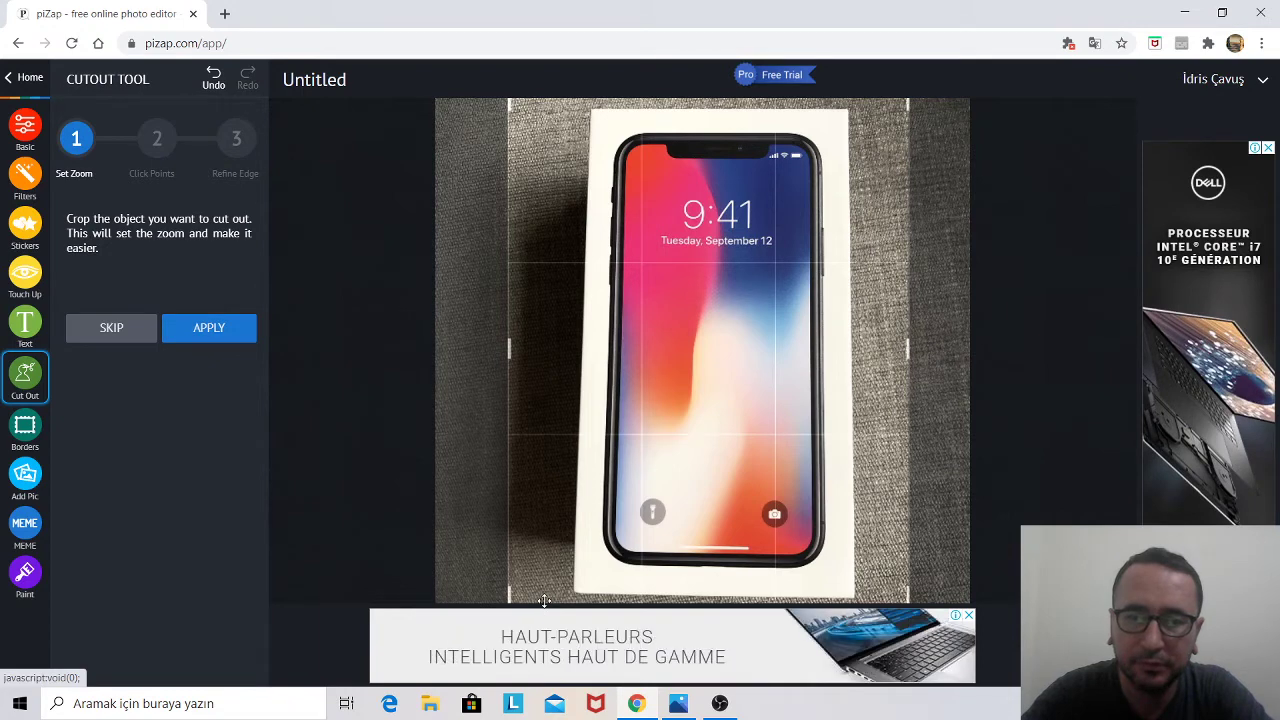
{"action": "left_click_drag", "start_coordinate": [544, 600], "coordinate": [548, 596]}
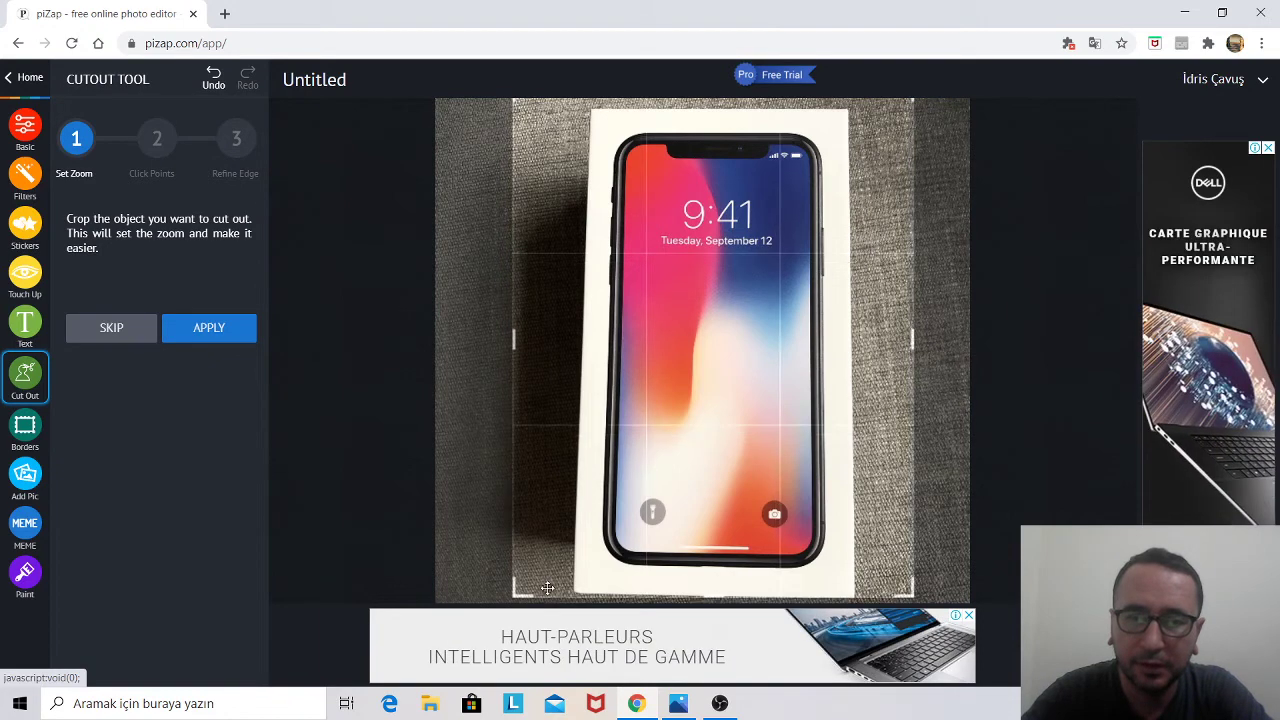
{"action": "left_click", "coordinate": [197, 328]}
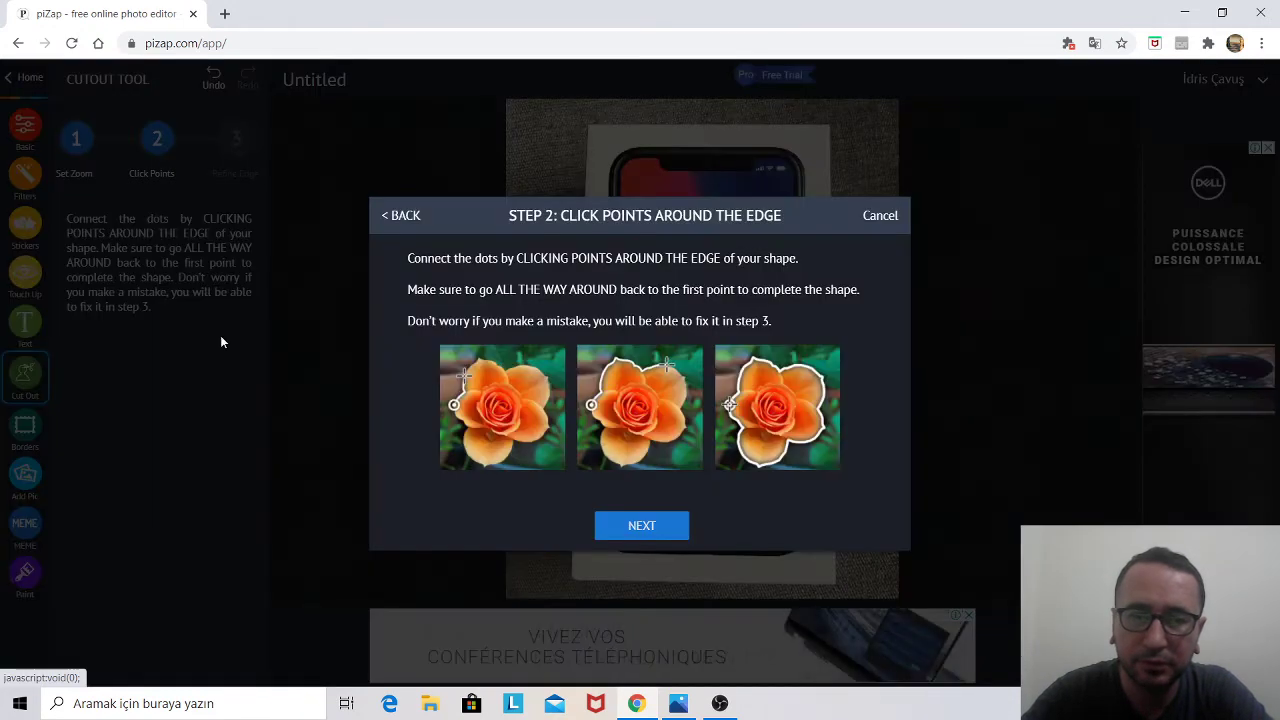
Outline the iPhone box with points at its four corners, closing the shape.
{"action": "left_click", "coordinate": [680, 529]}
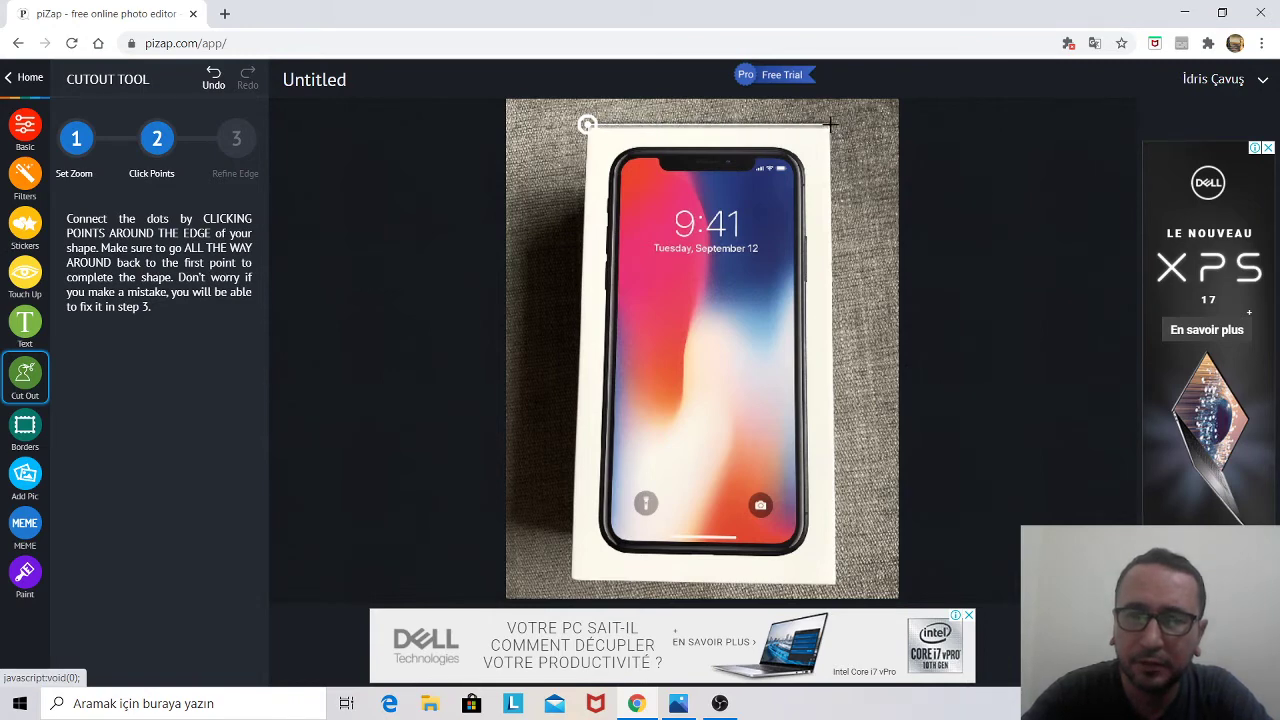
{"action": "left_click", "coordinate": [830, 125]}
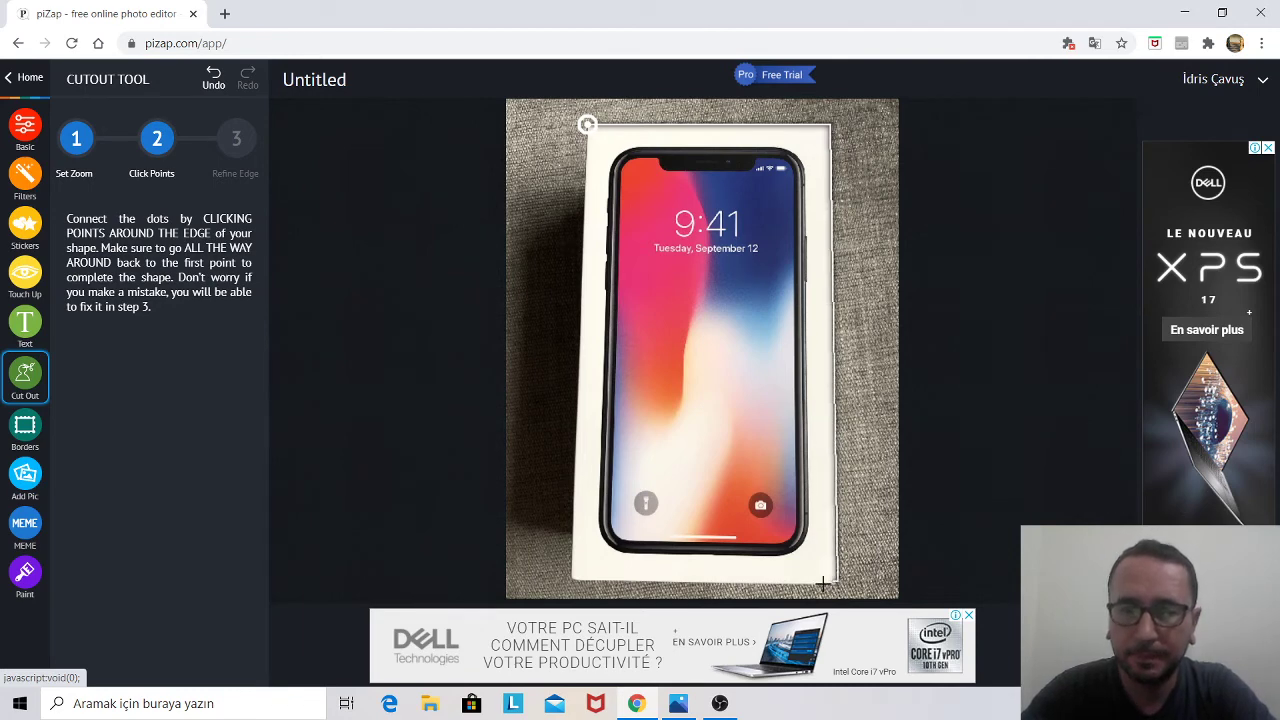
{"action": "left_click", "coordinate": [833, 580]}
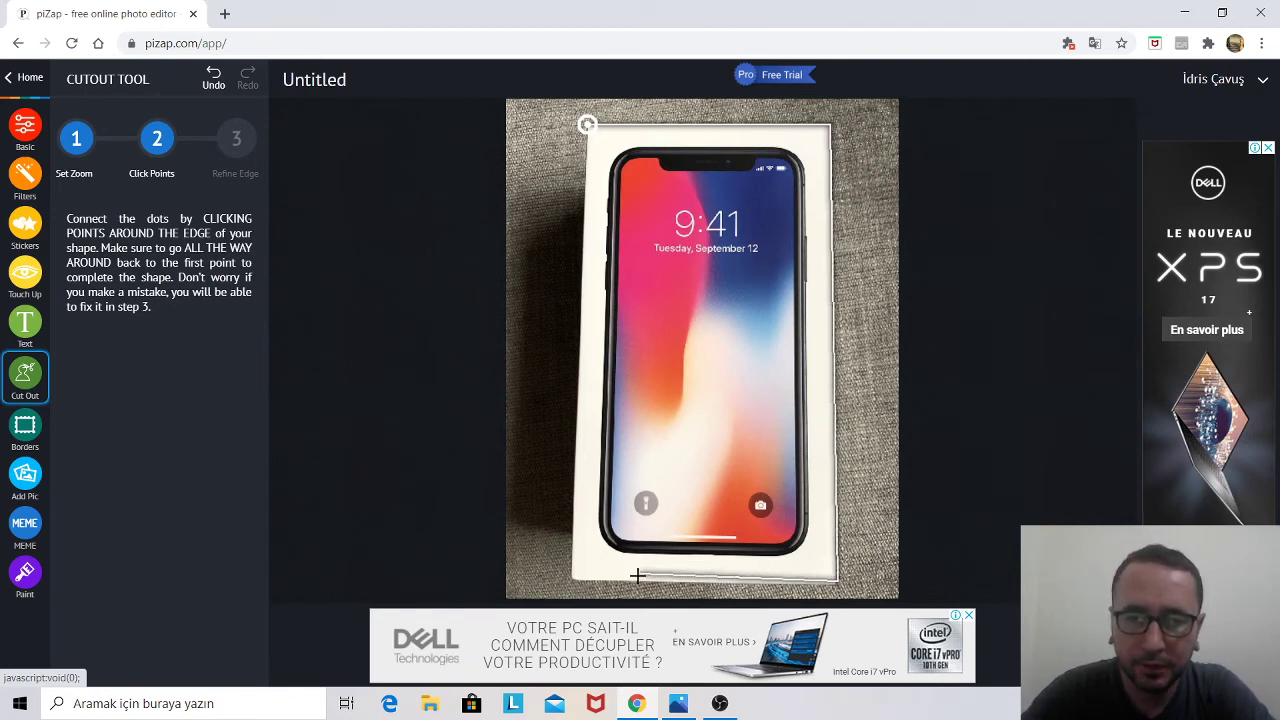
{"action": "left_click", "coordinate": [575, 577]}
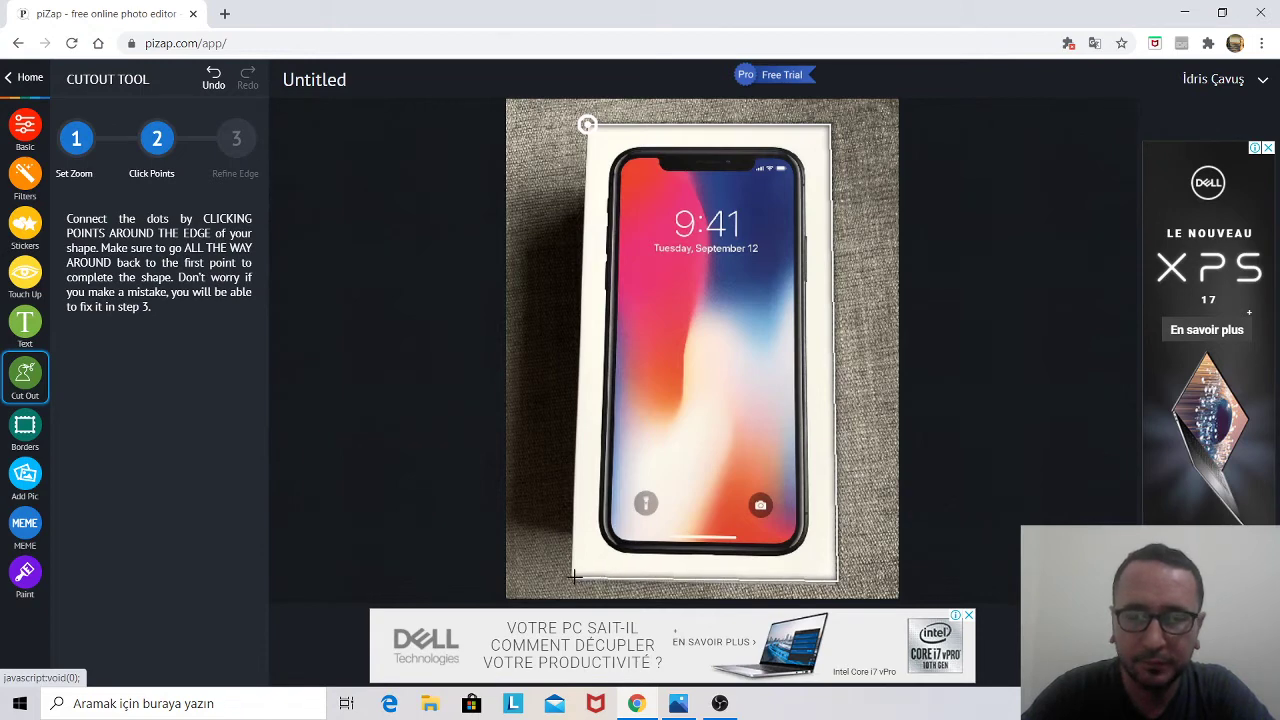
{"action": "left_click", "coordinate": [587, 124]}
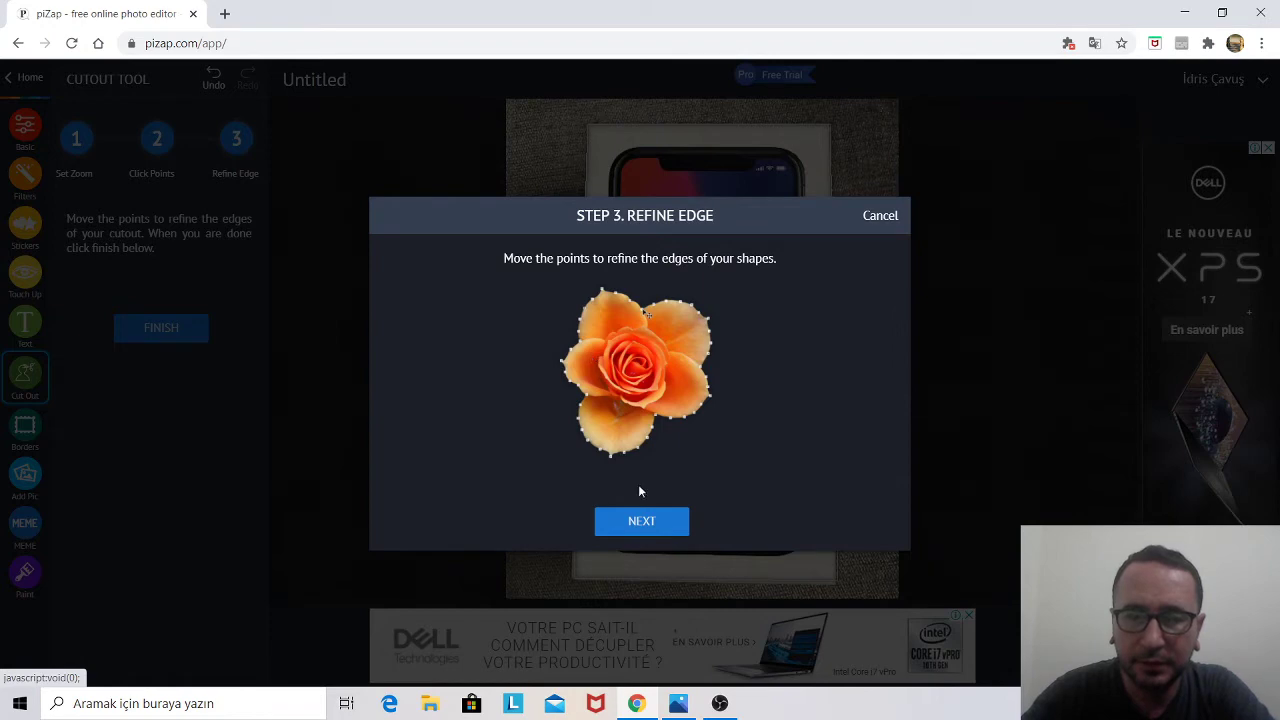
Skip edge refinement and finish the cutout, placing the iPhone box on the photo.
{"action": "left_click", "coordinate": [660, 530]}
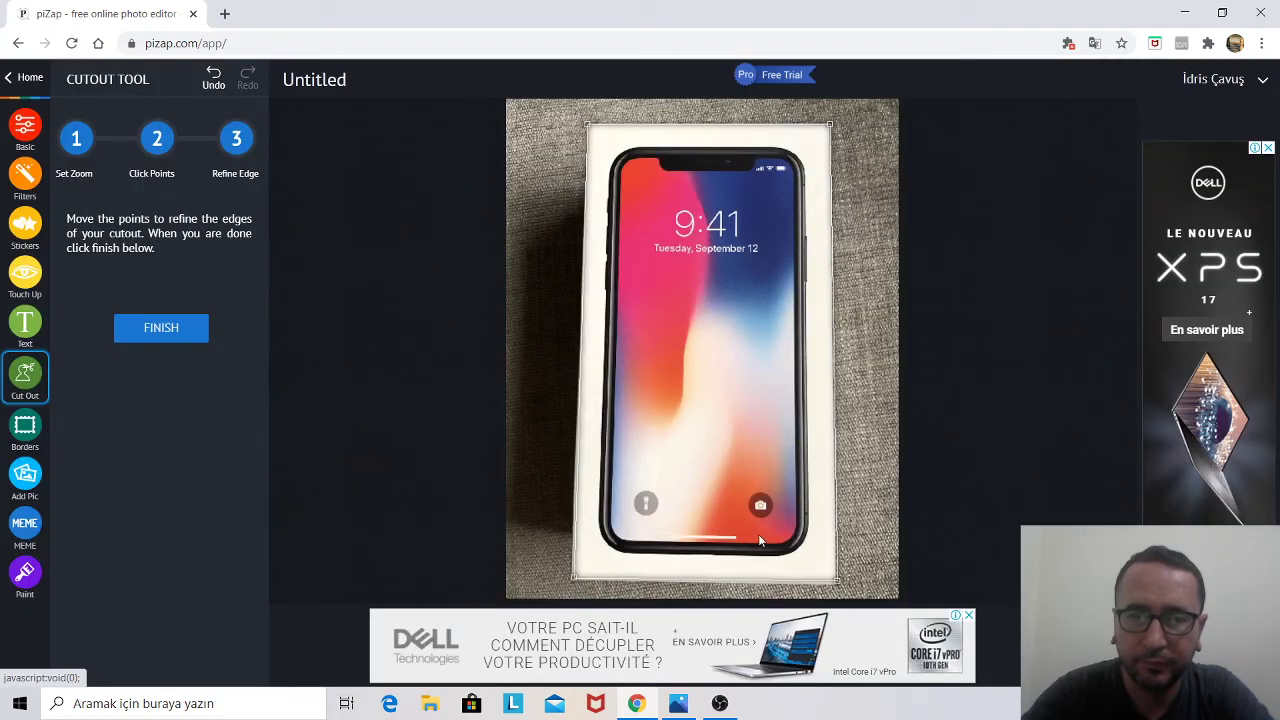
{"action": "left_click", "coordinate": [175, 336]}
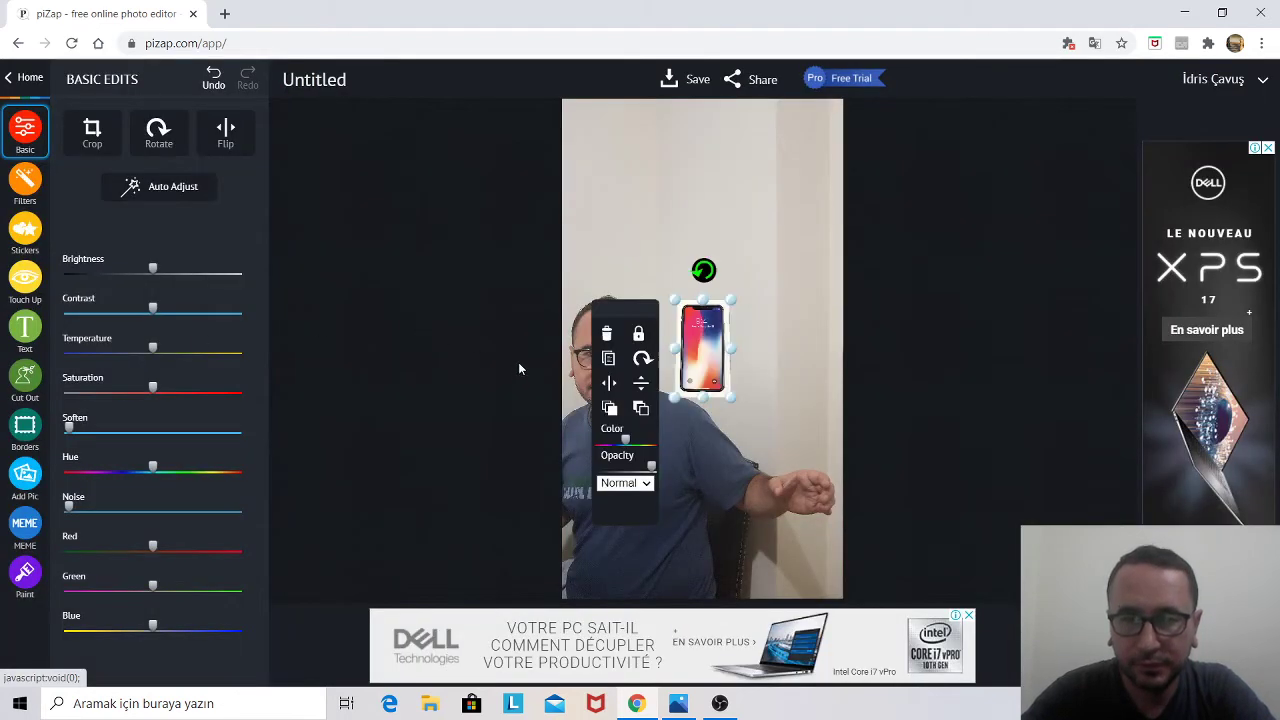
Move the iPhone box sticker down beside the man's hand and shrink it.
{"action": "mouse_move", "coordinate": [703, 345]}
{"action": "left_mouse_down"}
{"action": "mouse_move", "coordinate": [806, 476]}
{"action": "mouse_move", "coordinate": [806, 450]}
{"action": "left_mouse_up"}
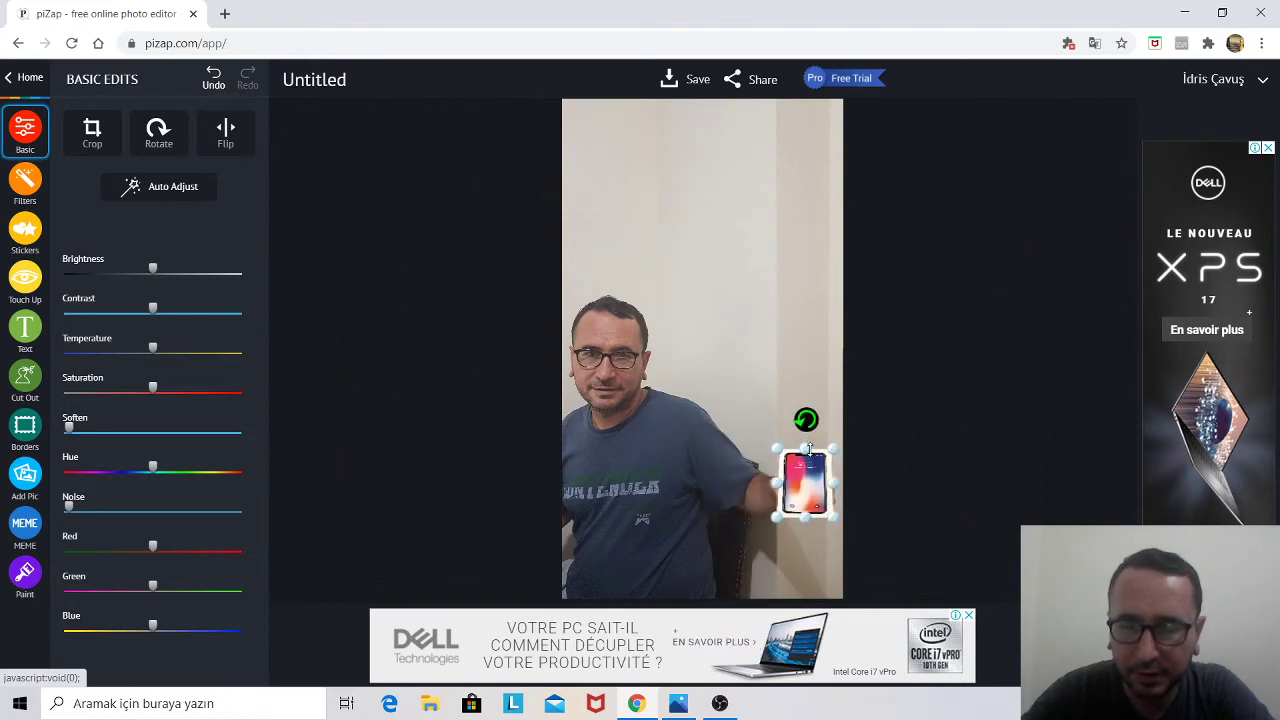
{"action": "left_click_drag", "start_coordinate": [804, 515], "coordinate": [808, 530]}
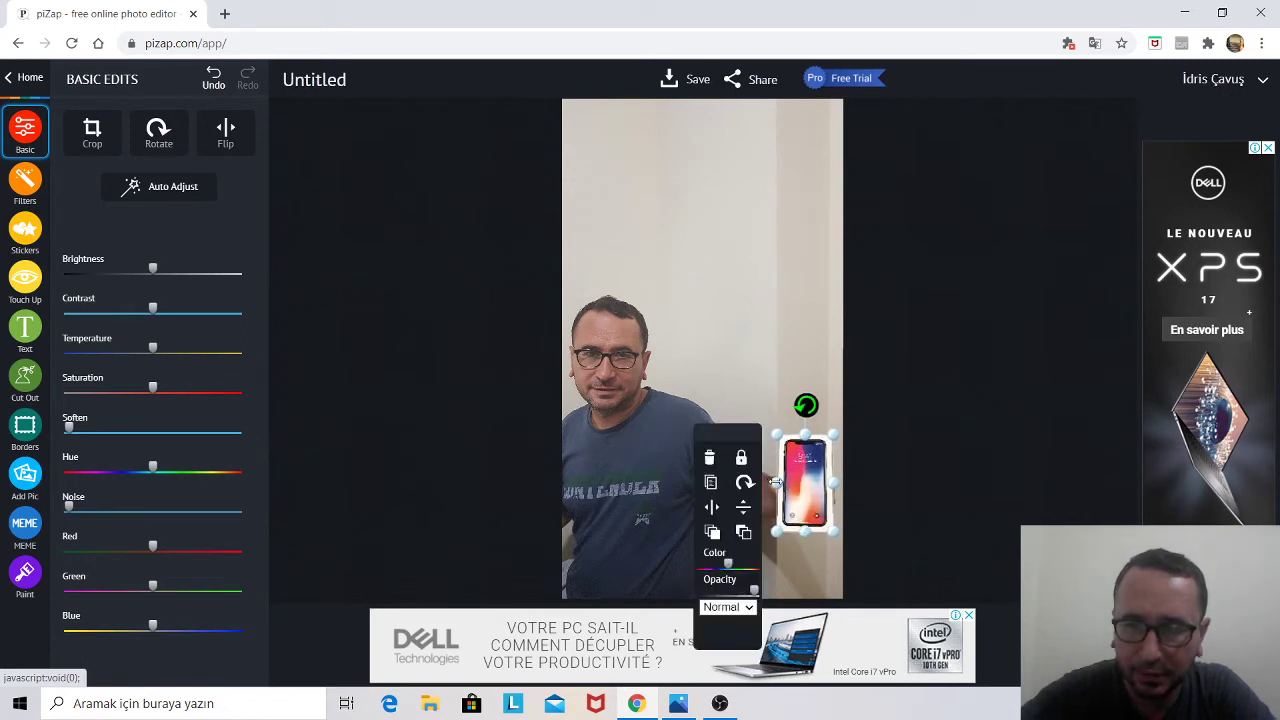
{"action": "left_click_drag", "start_coordinate": [775, 482], "coordinate": [768, 483]}
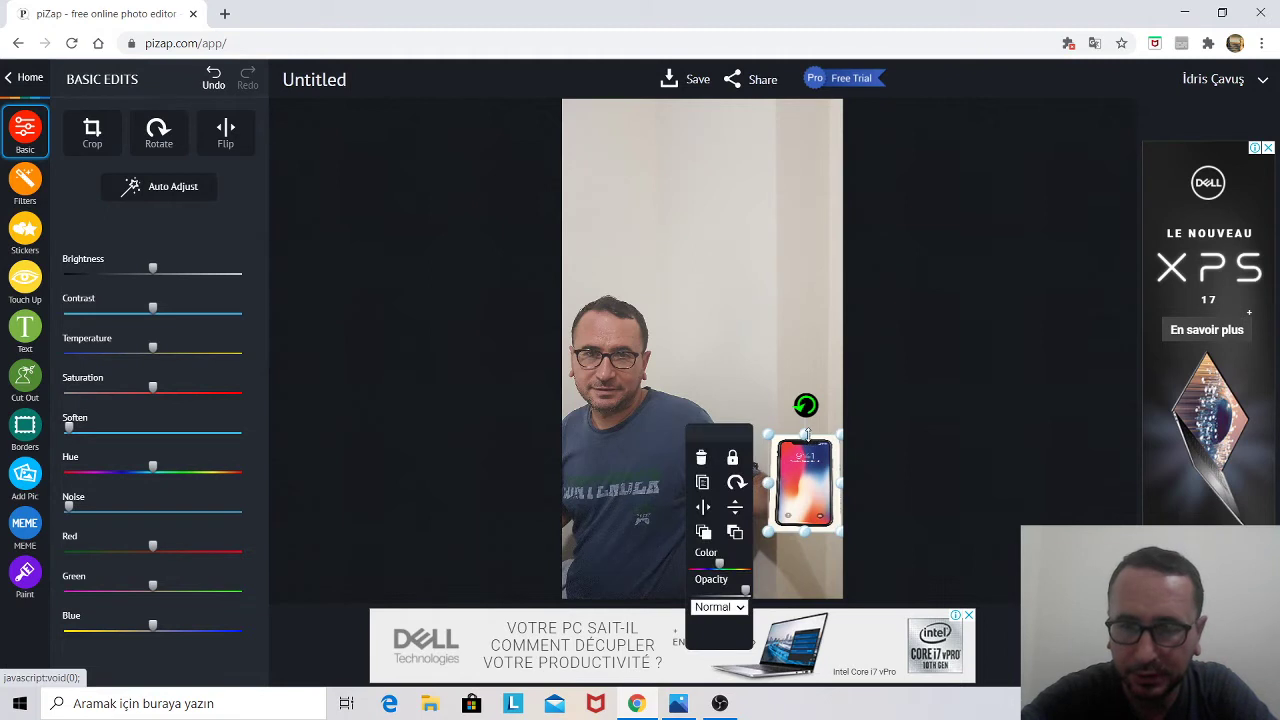
{"action": "left_click_drag", "start_coordinate": [806, 434], "coordinate": [806, 414]}
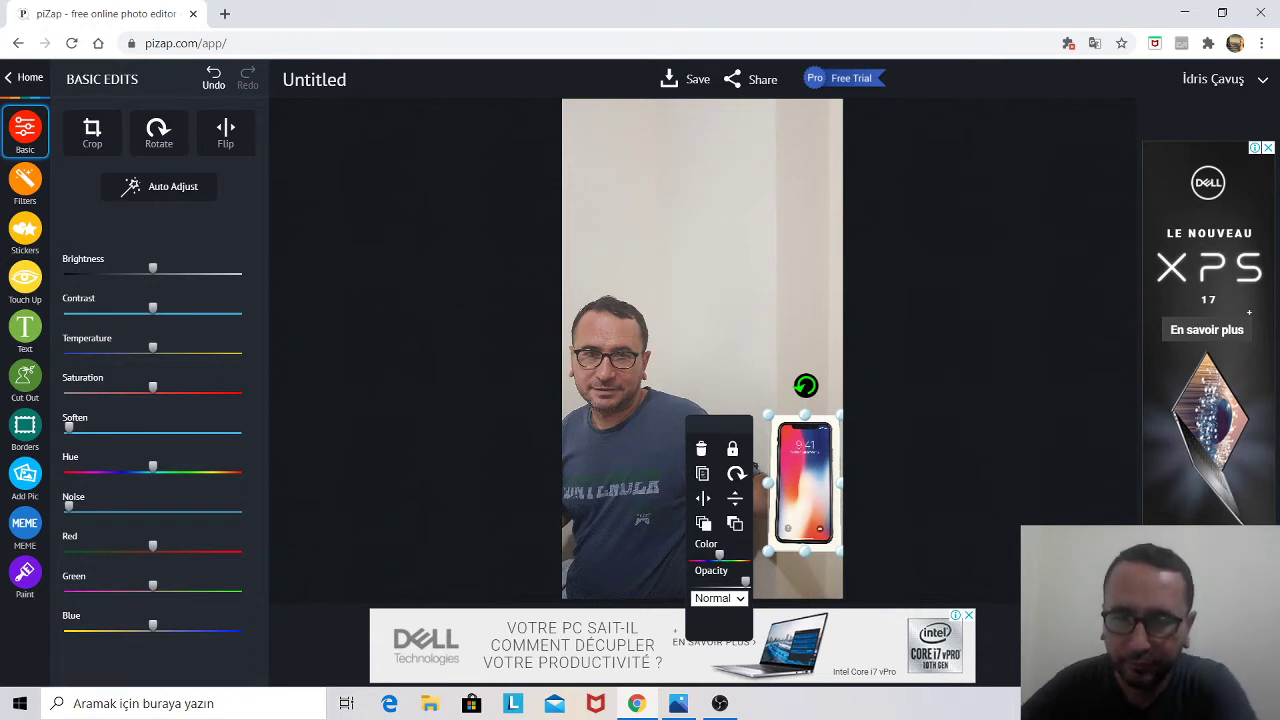
{"action": "left_click_drag", "start_coordinate": [767, 416], "coordinate": [787, 452]}
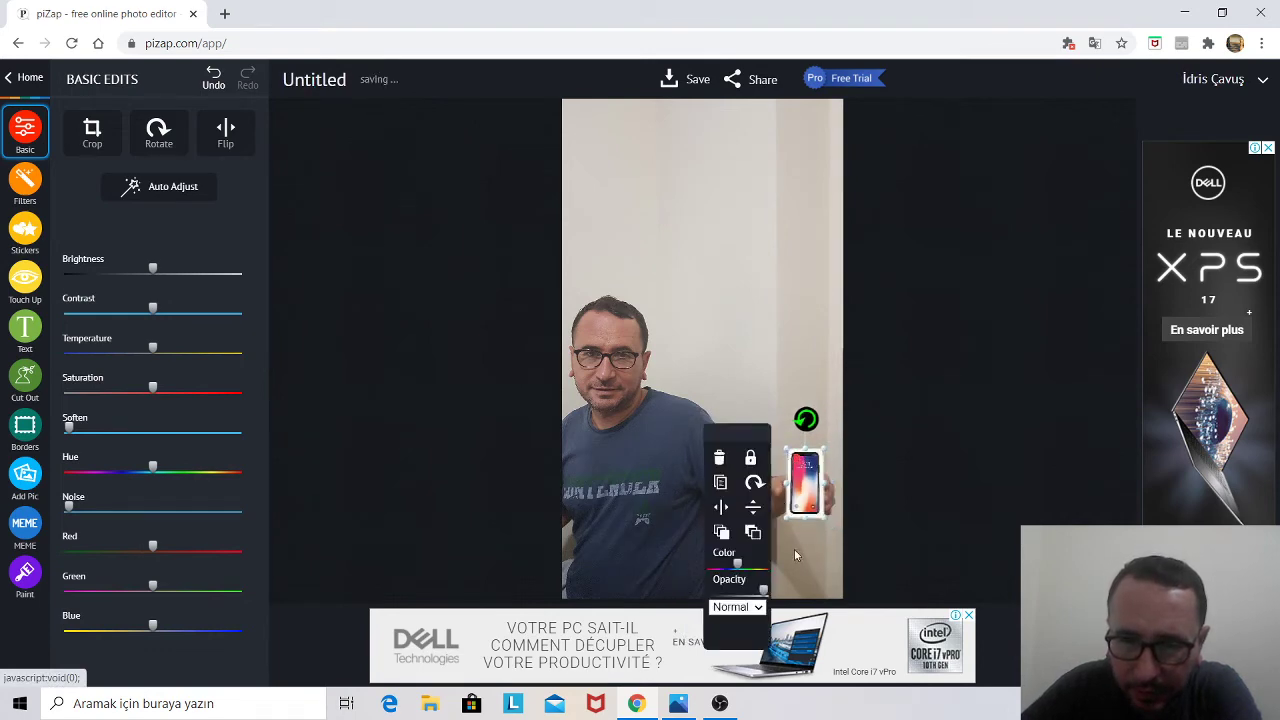
{"action": "left_click", "coordinate": [803, 484]}
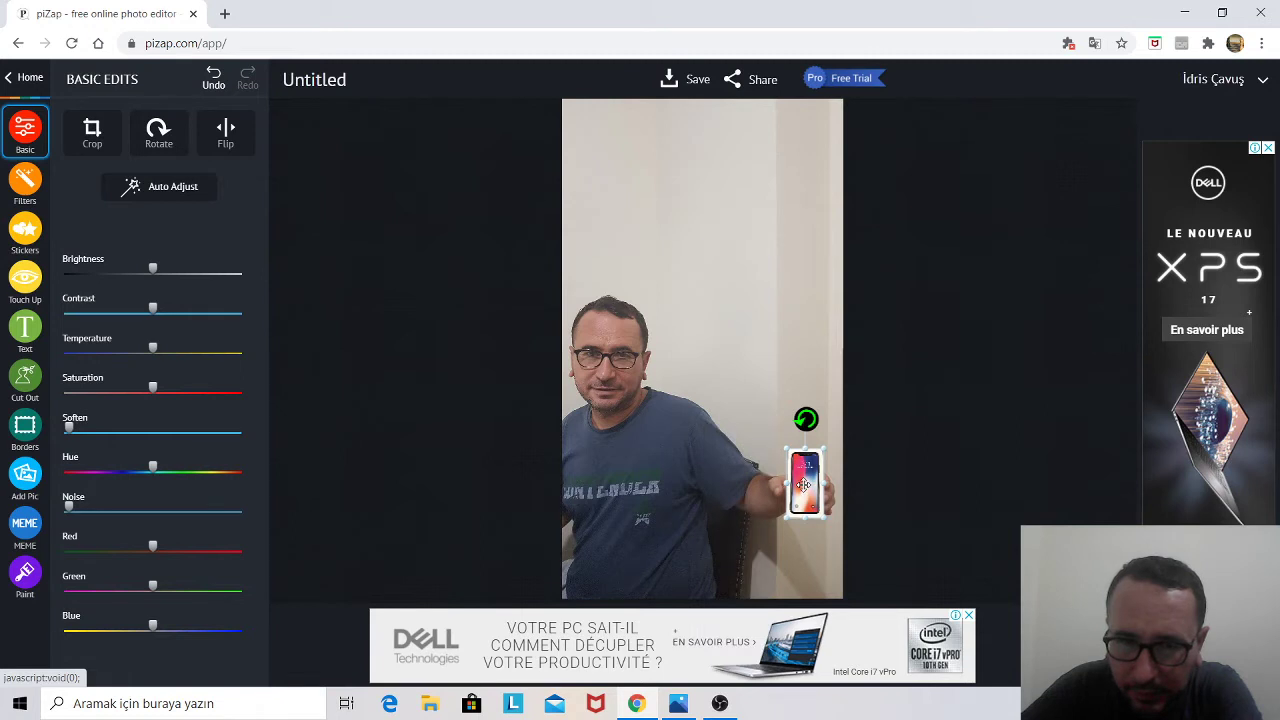
{"action": "left_click_drag", "start_coordinate": [803, 484], "coordinate": [800, 489]}
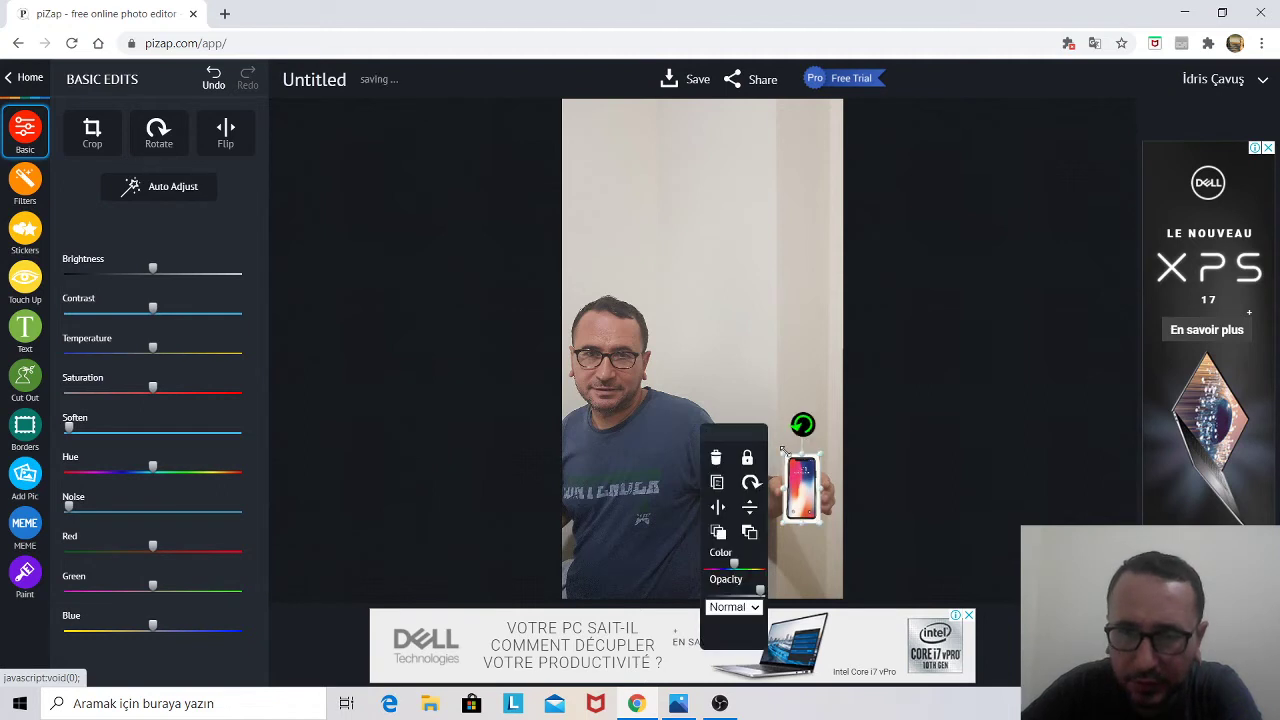
{"action": "left_click_drag", "start_coordinate": [781, 451], "coordinate": [778, 448]}
{"action": "left_click_drag", "start_coordinate": [778, 447], "coordinate": [785, 462]}
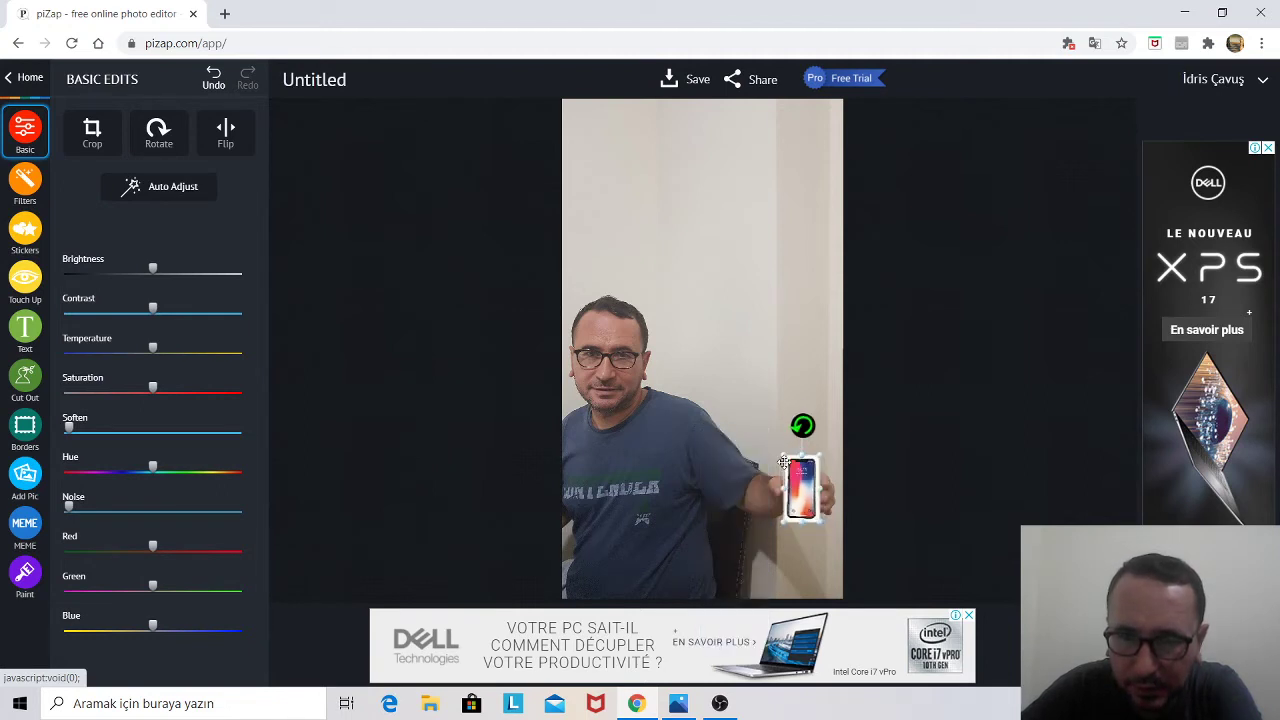
Fine-tune the sticker into the man's outstretched hand and deselect it to check placement.
{"action": "left_click", "coordinate": [801, 488]}
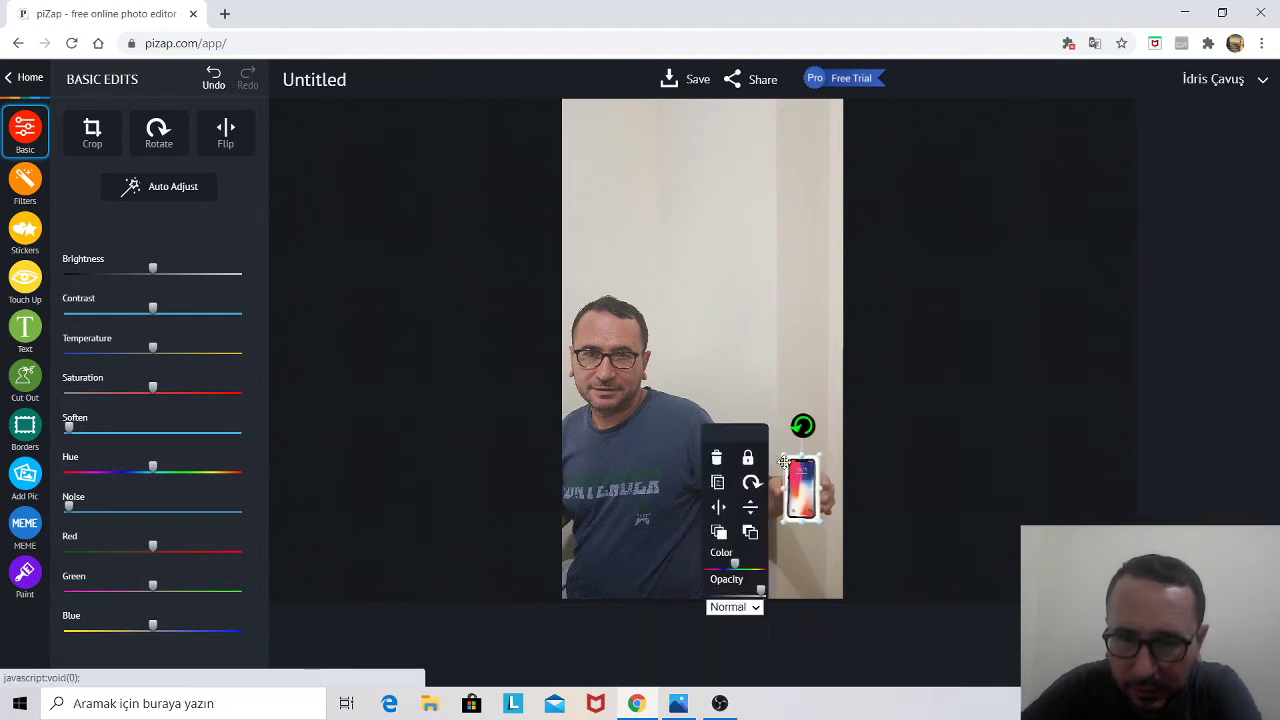
{"action": "left_click", "coordinate": [822, 546]}
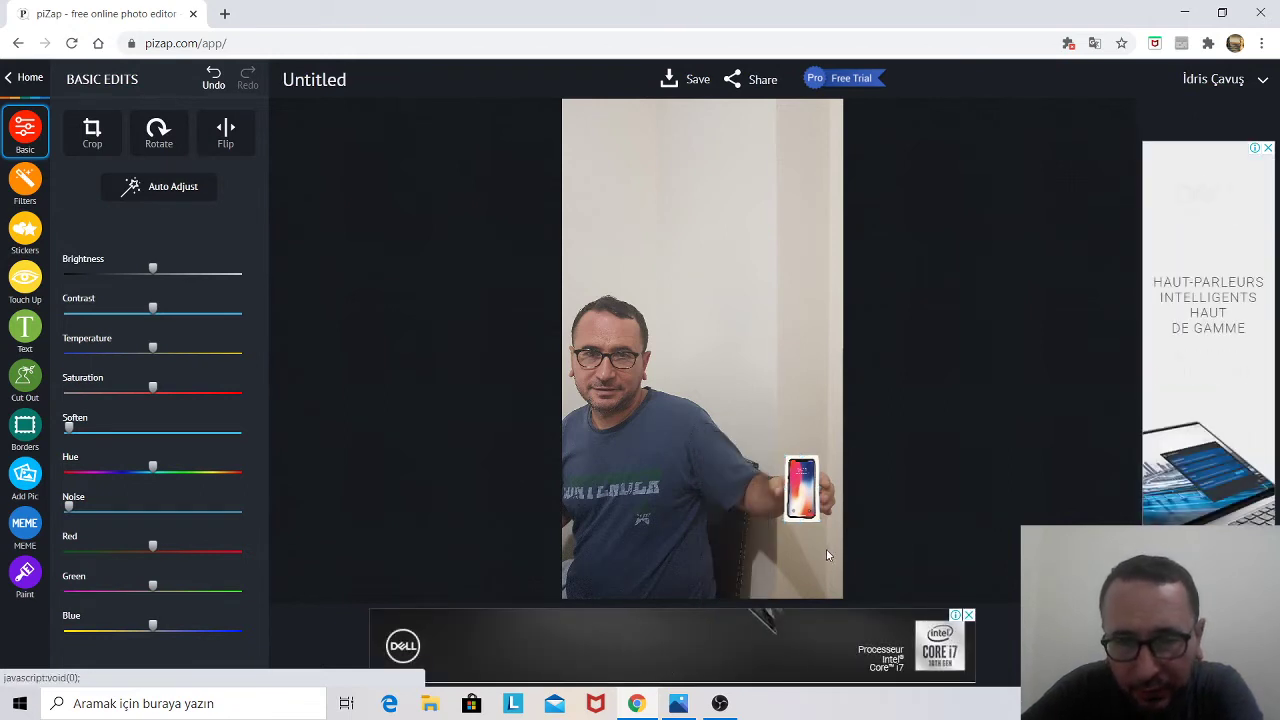
{"action": "left_click", "coordinate": [802, 497]}
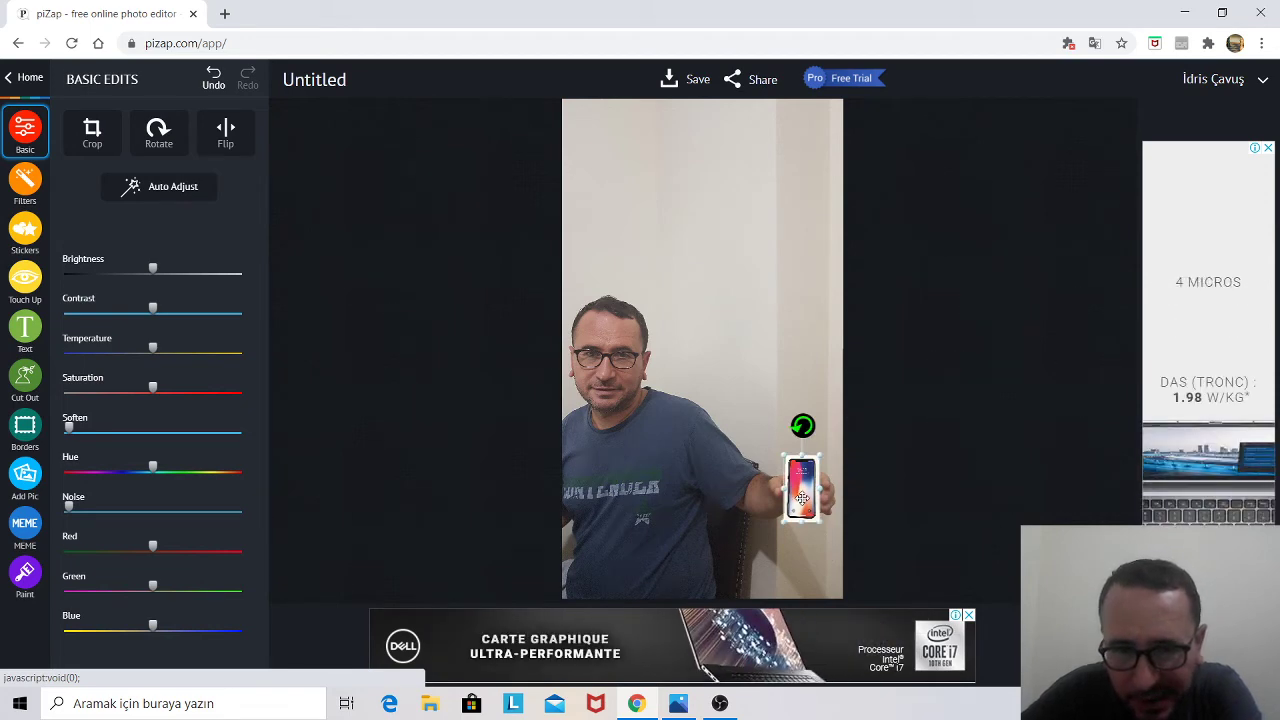
{"action": "left_click_drag", "start_coordinate": [802, 497], "coordinate": [799, 497]}
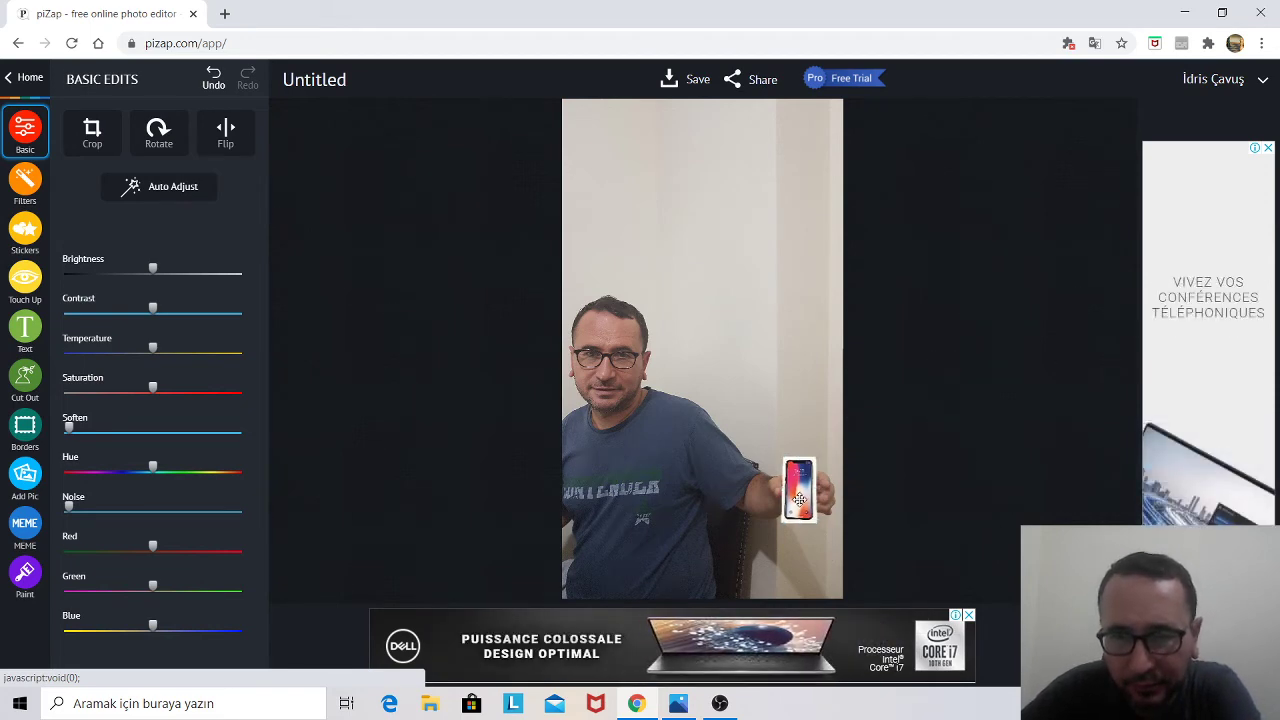
{"action": "left_click", "coordinate": [799, 497]}
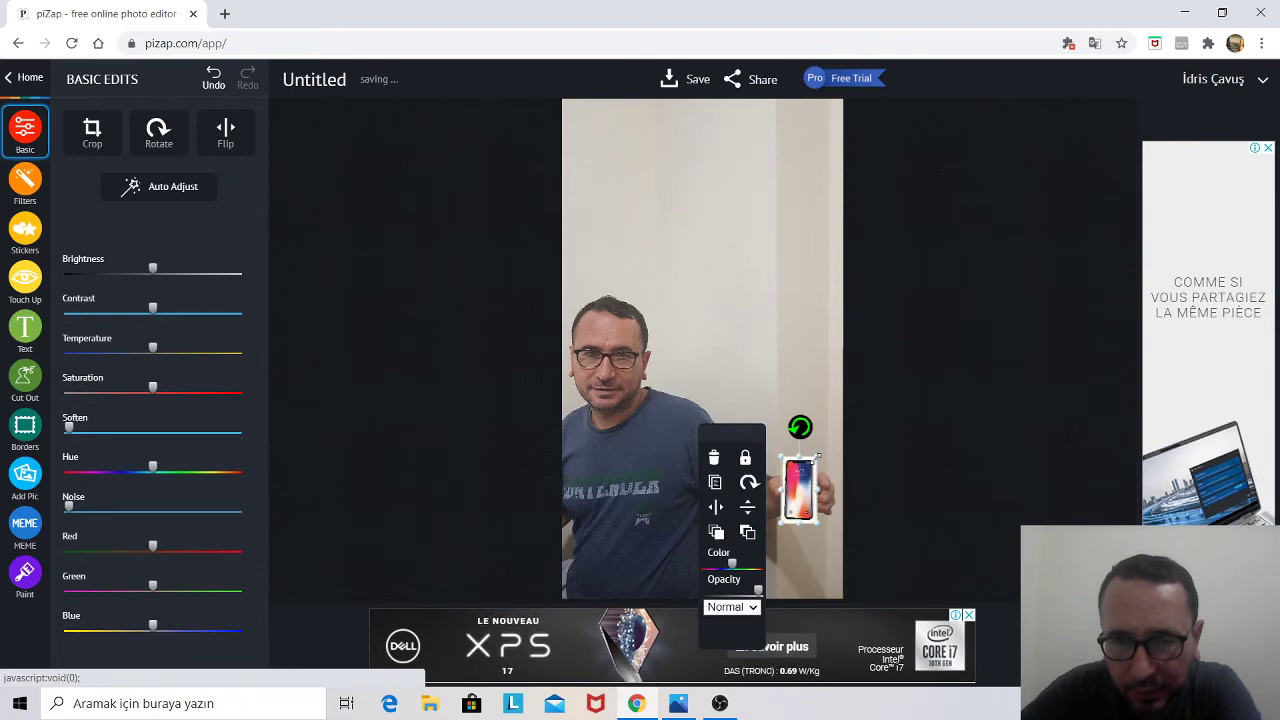
{"action": "left_click_drag", "start_coordinate": [816, 455], "coordinate": [820, 466]}
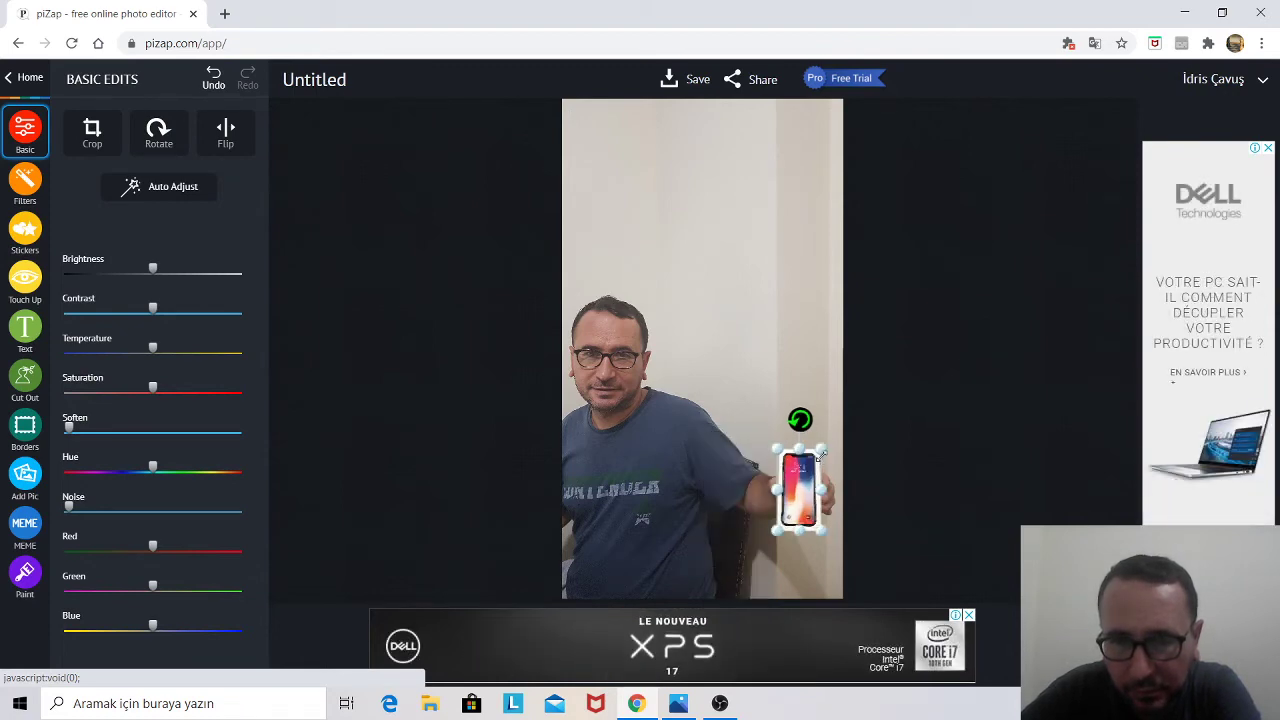
{"action": "left_click_drag", "start_coordinate": [820, 466], "coordinate": [802, 492]}
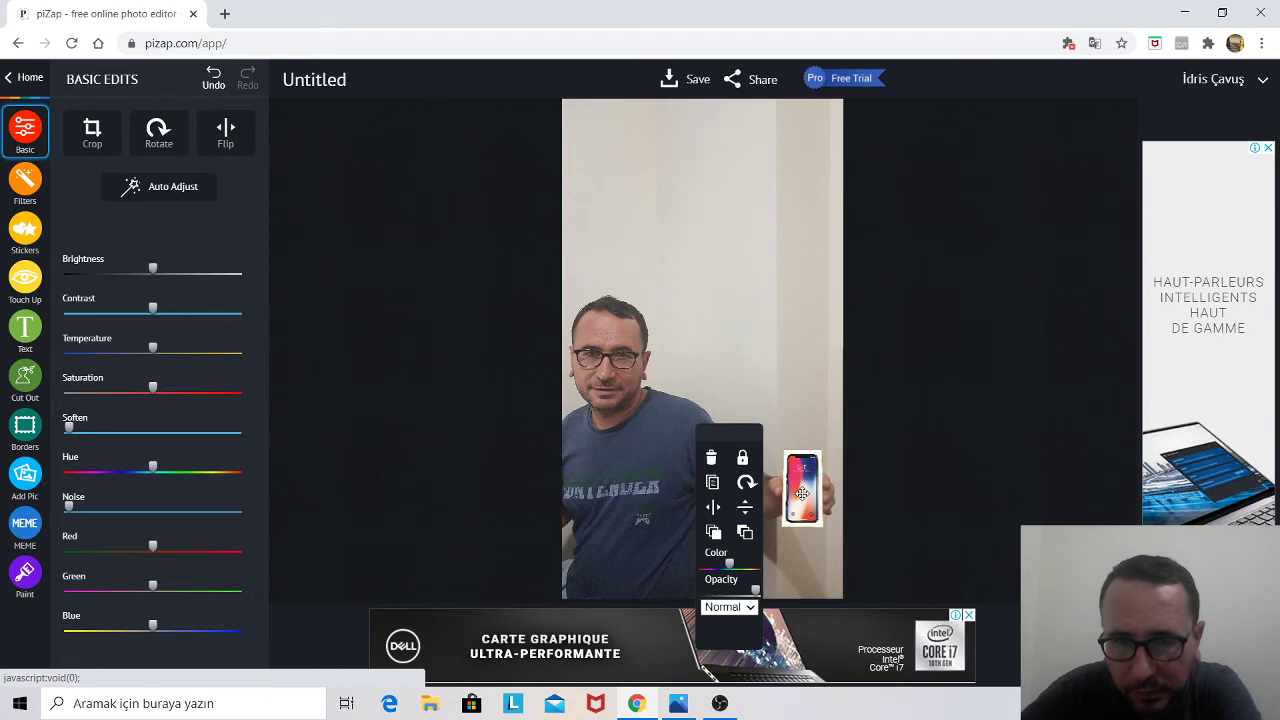
{"action": "left_click", "coordinate": [783, 365]}
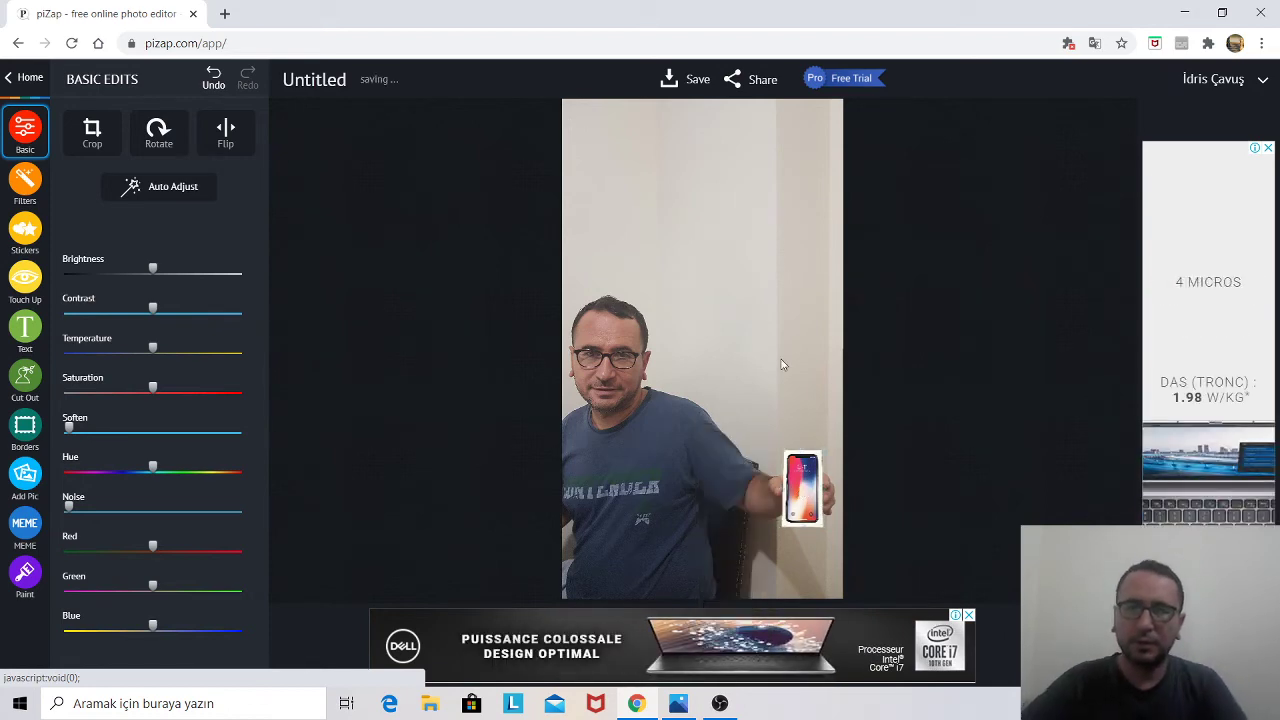
{"action": "left_click", "coordinate": [802, 488]}
{"action": "left_click", "coordinate": [862, 532]}
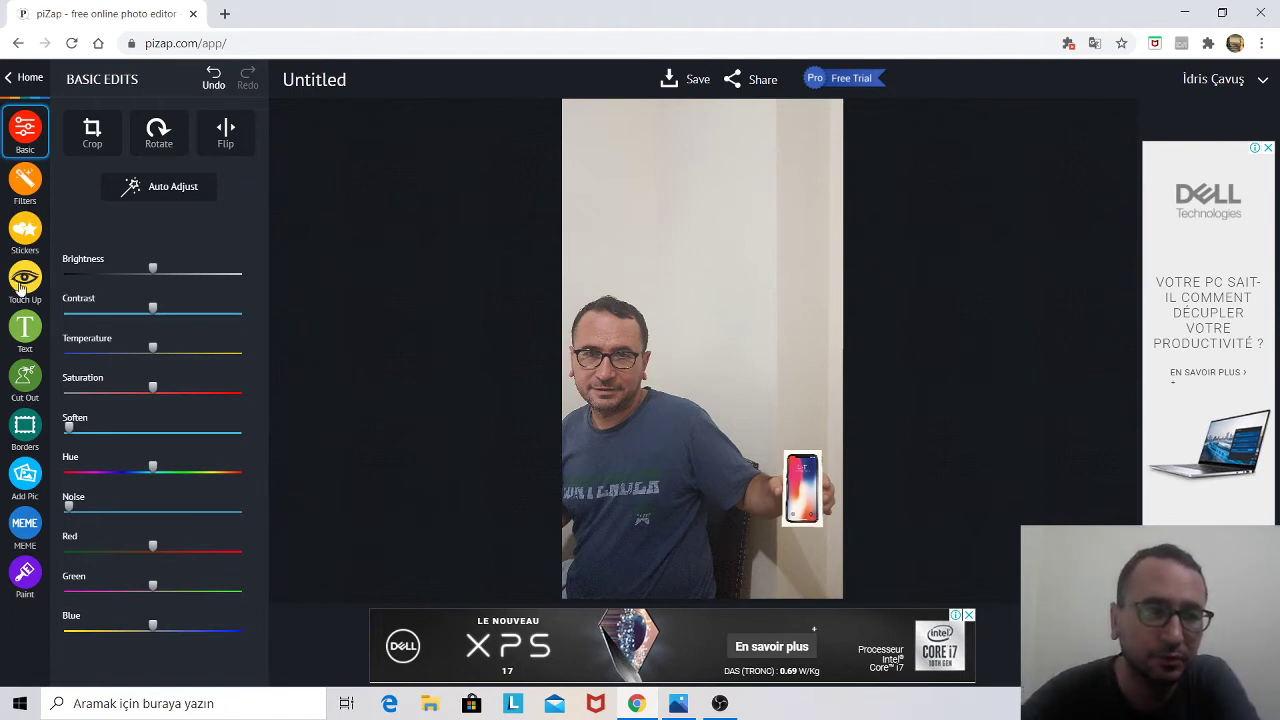
{"action": "left_click", "coordinate": [27, 523]}
Enter 'IPHONE 10 HEDIYE' as the top meme caption, correcting typos and trimming extra words.
{"action": "left_click", "coordinate": [172, 164]}
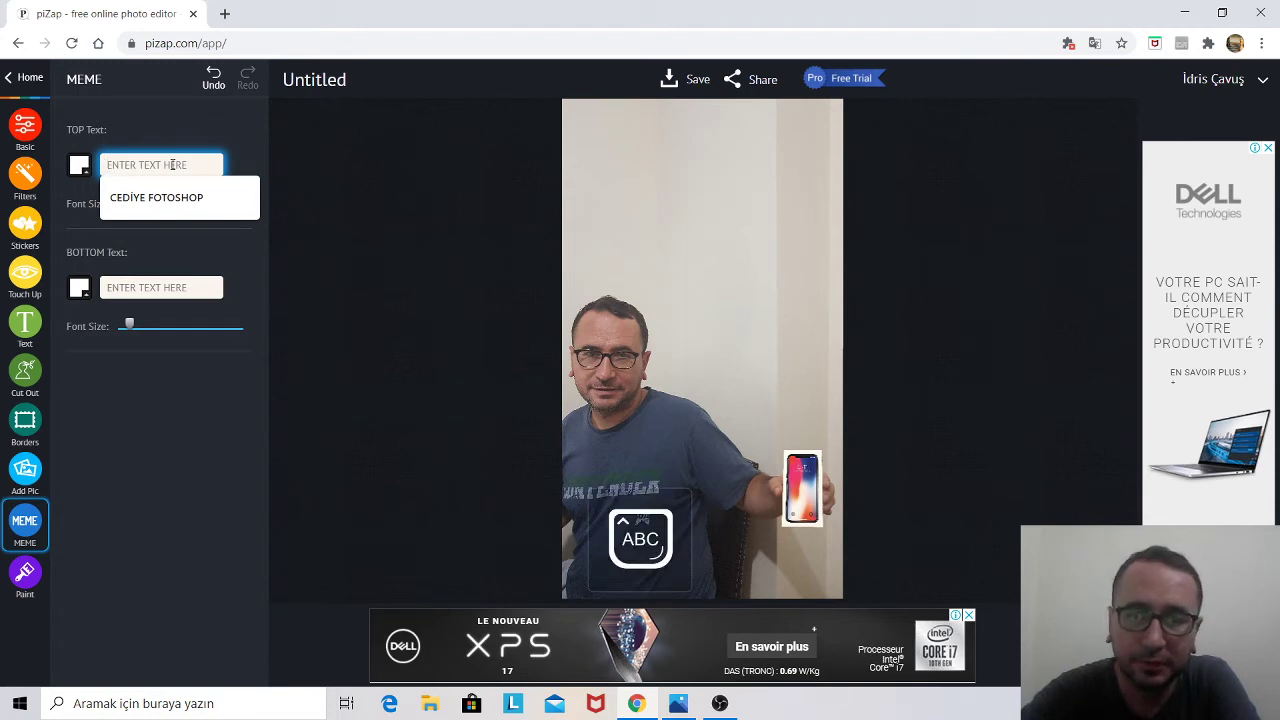
{"action": "type", "text": "p"}
{"action": "key", "text": "BackSpace"}
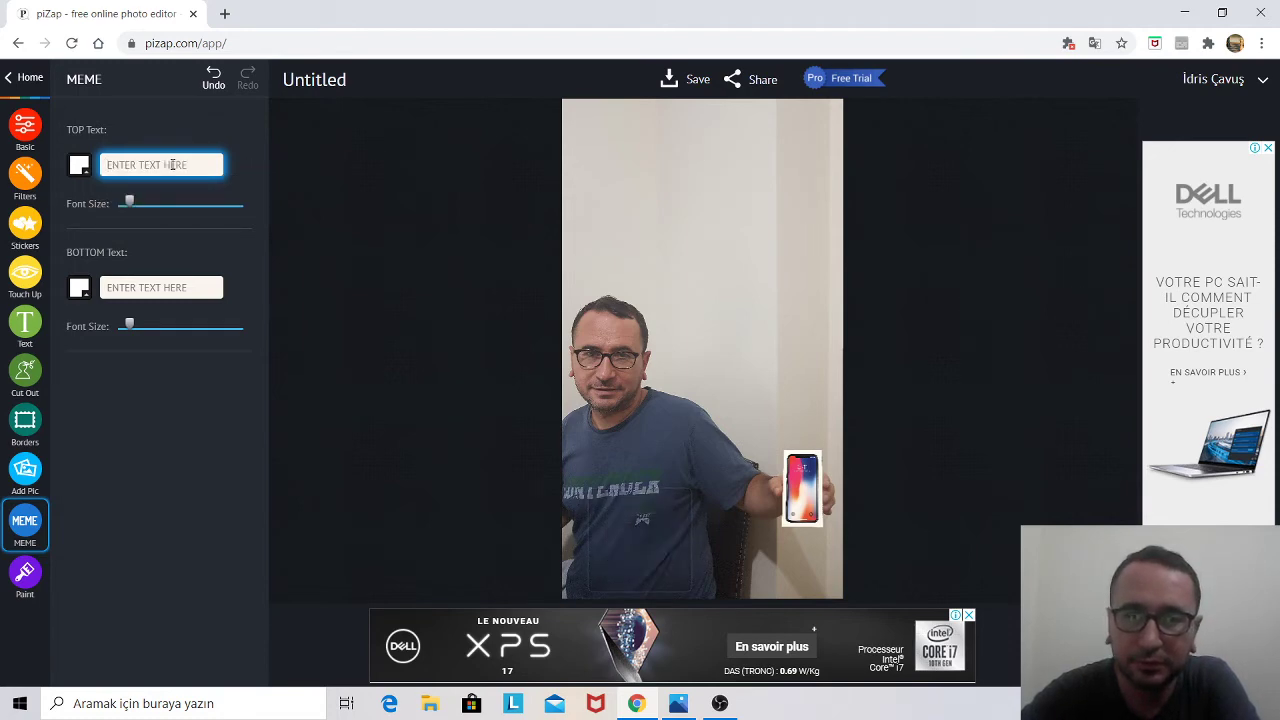
{"action": "type", "text": "I"}
{"action": "type", "text": "HONE"}
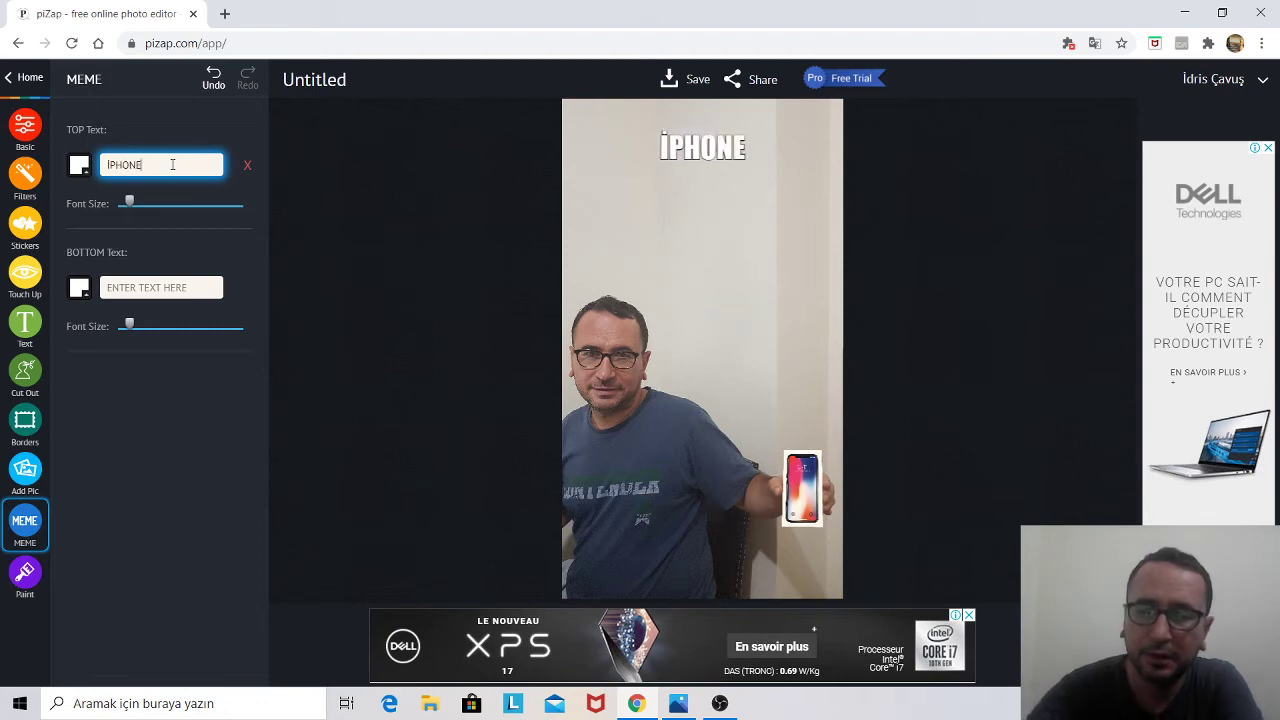
{"action": "key", "text": "BackSpace"}
{"action": "key", "text": "BackSpace"}
{"action": "key", "text": "BackSpace"}
{"action": "key", "text": "BackSpace"}
{"action": "key", "text": "BackSpace"}
{"action": "key", "text": "BackSpace"}
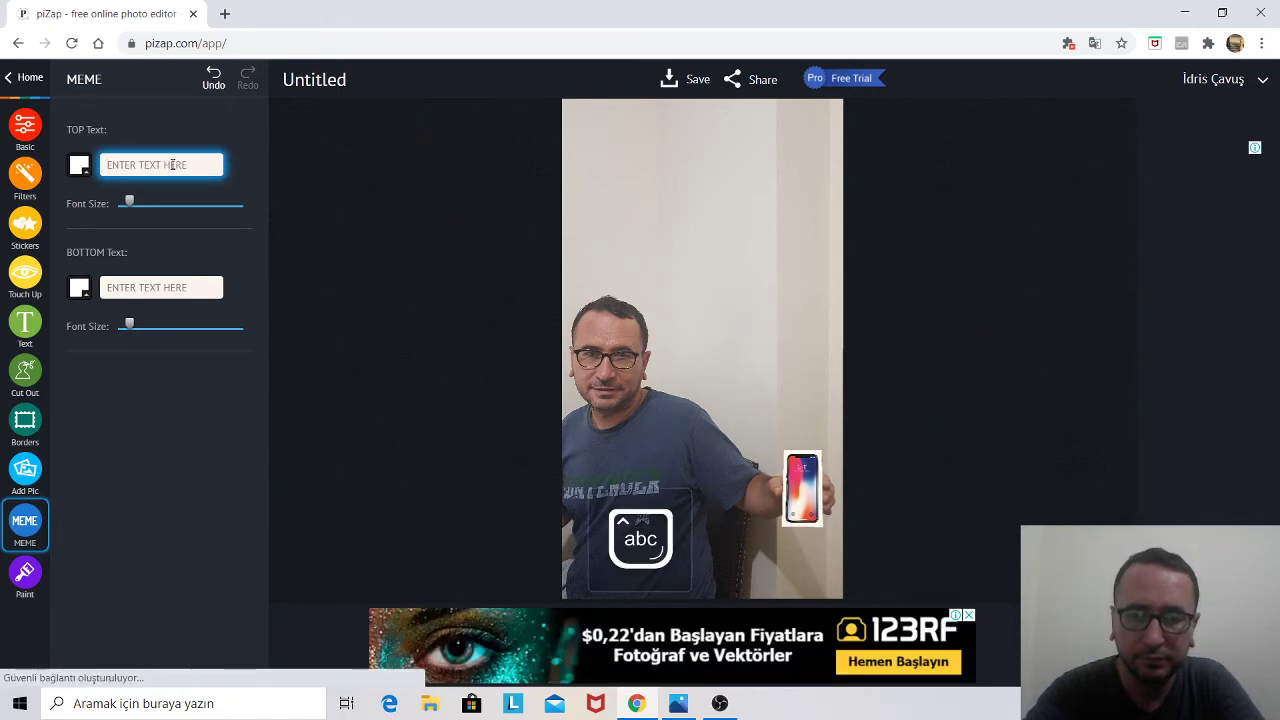
{"action": "type", "text": "İ"}
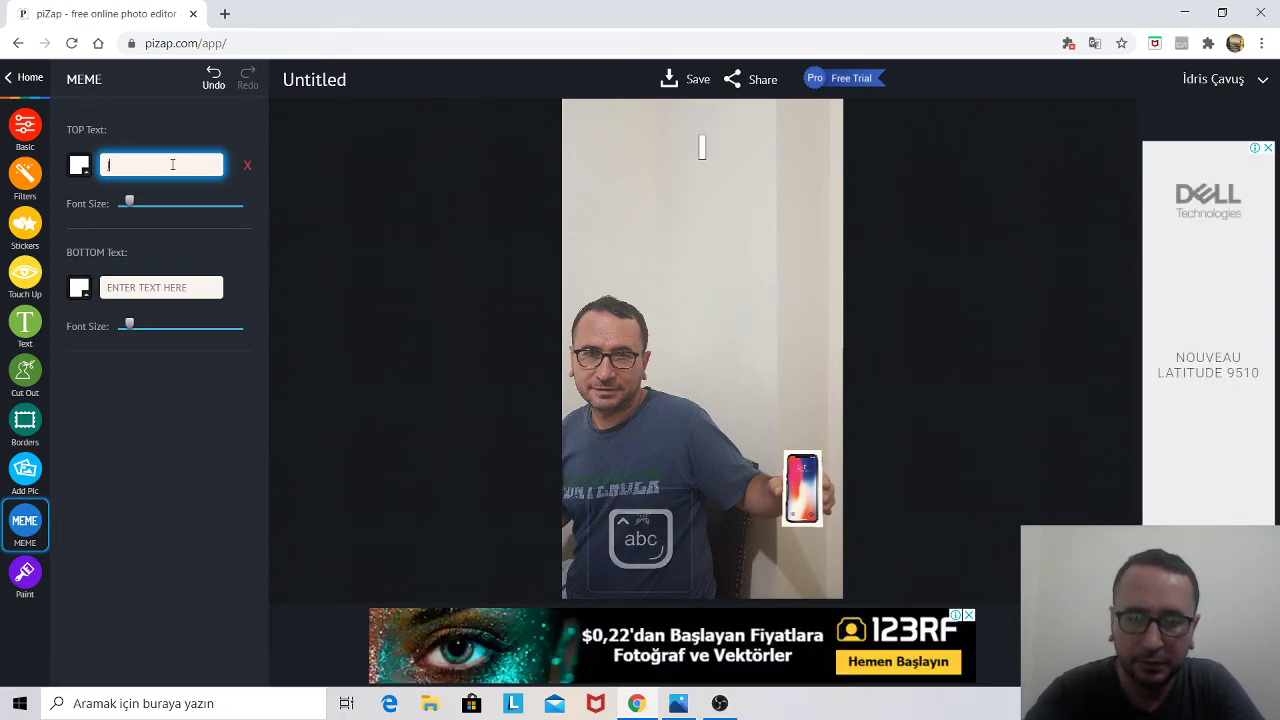
{"action": "type", "text": "PHO"}
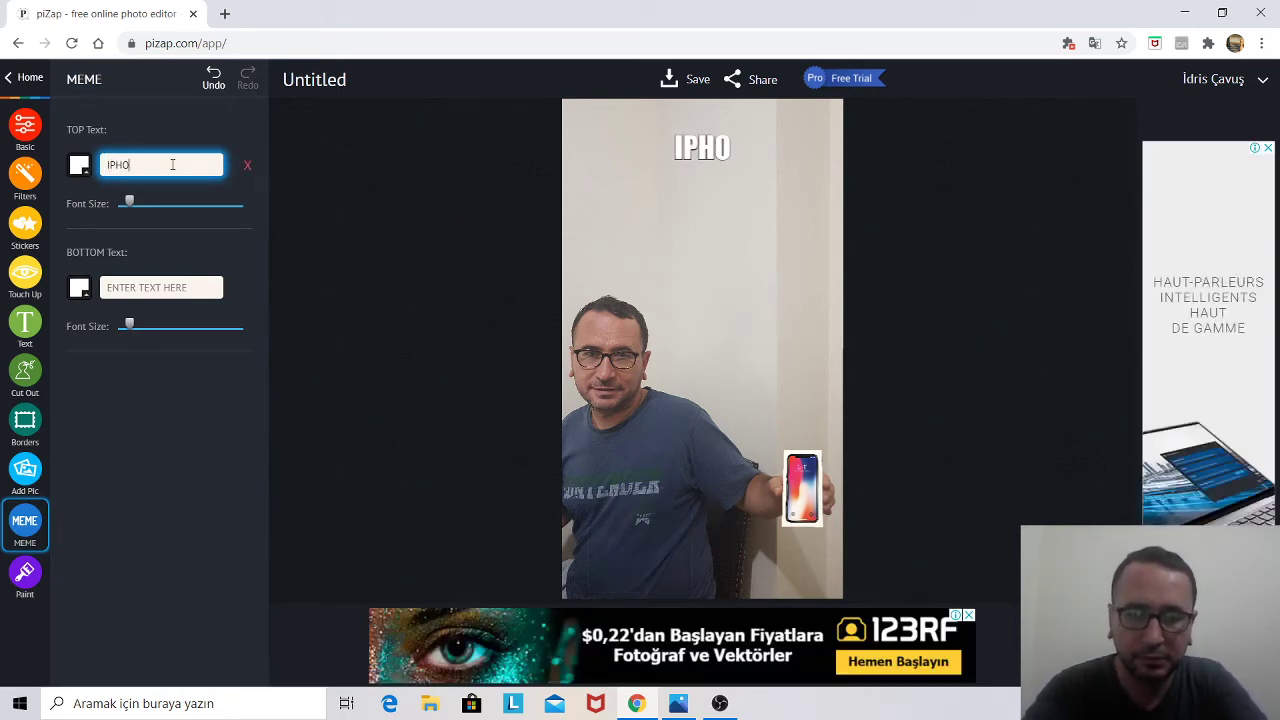
{"action": "type", "text": "NE 1"}
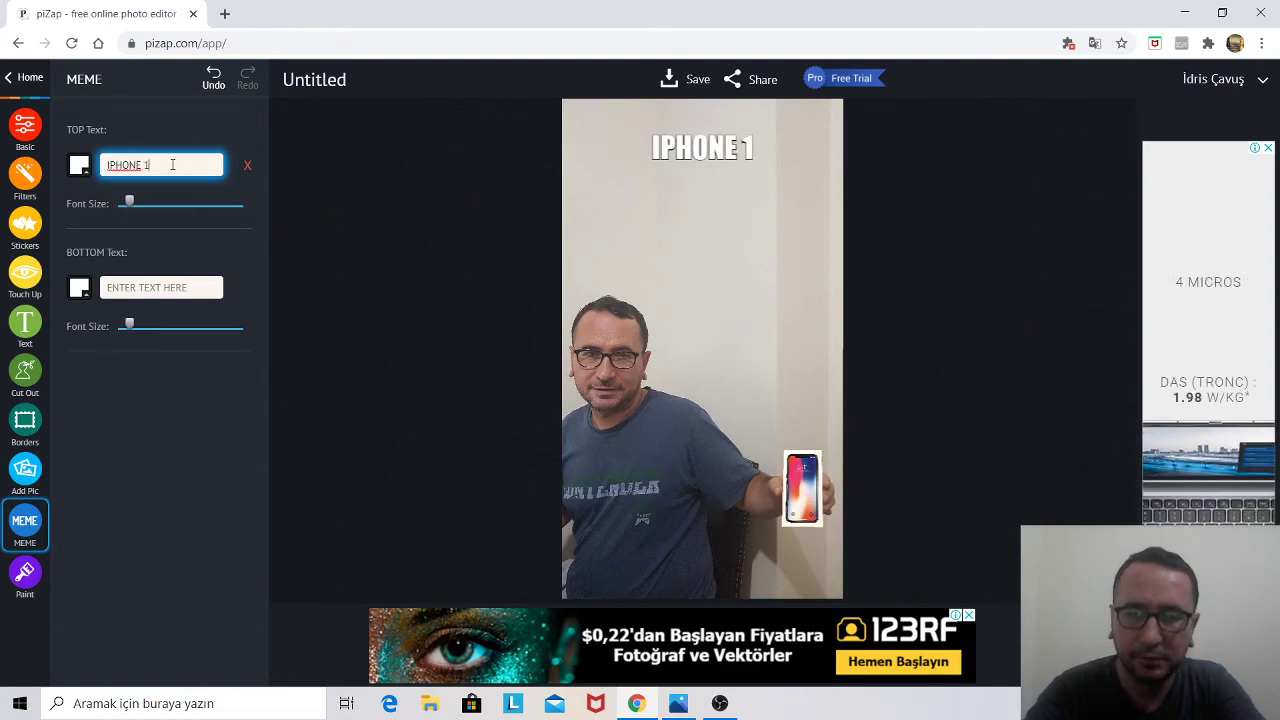
{"action": "type", "text": "0"}
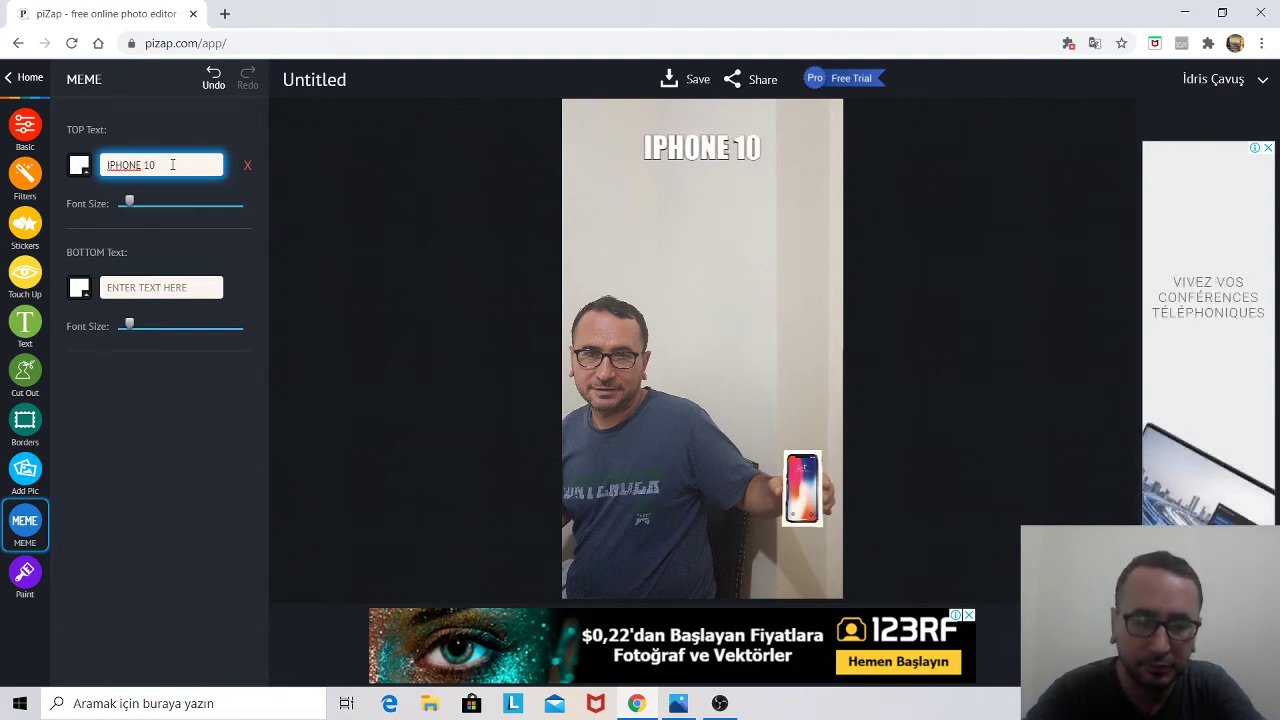
{"action": "type", "text": " HED"}
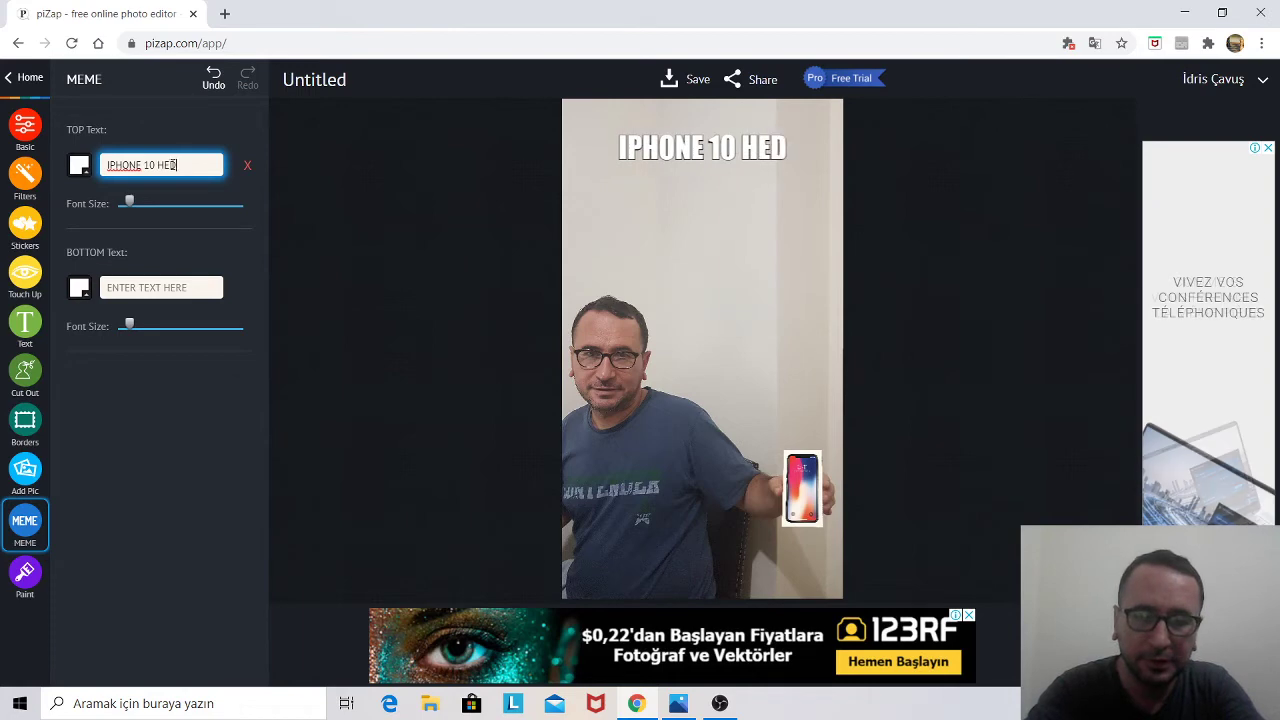
{"action": "type", "text": "IYE E"}
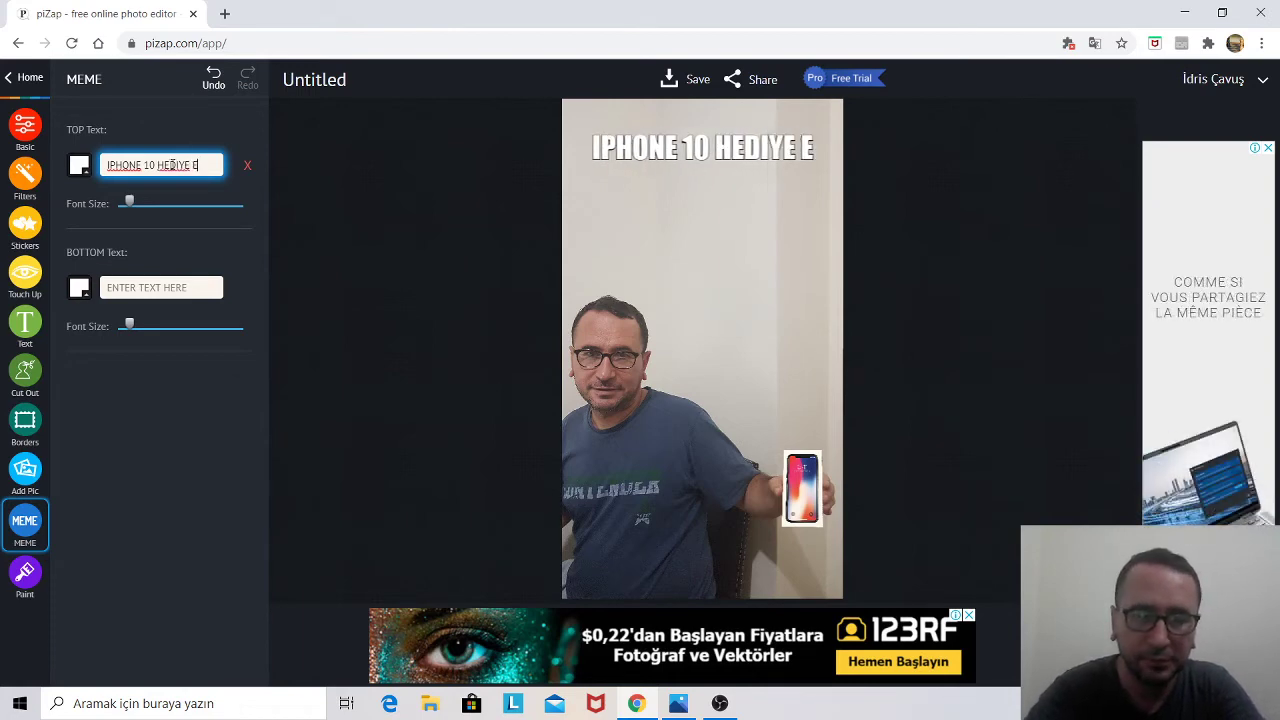
{"action": "type", "text": "DIYOR"}
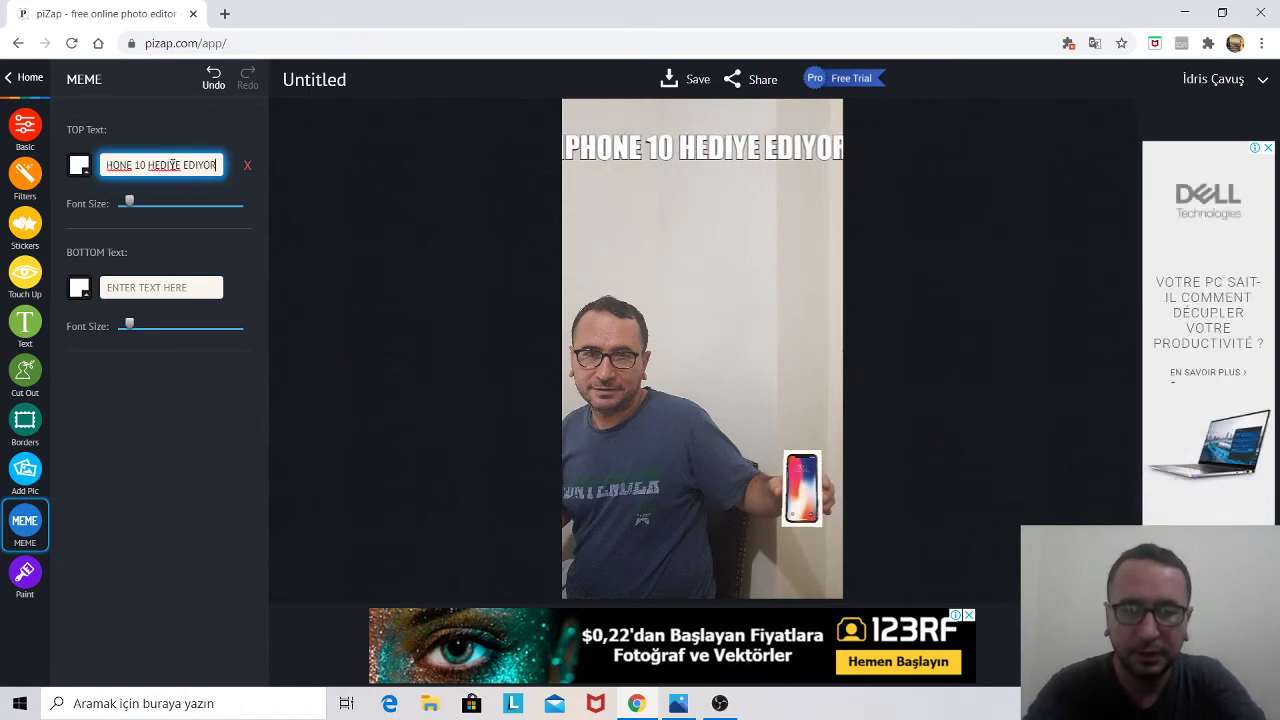
{"action": "type", "text": "UM"}
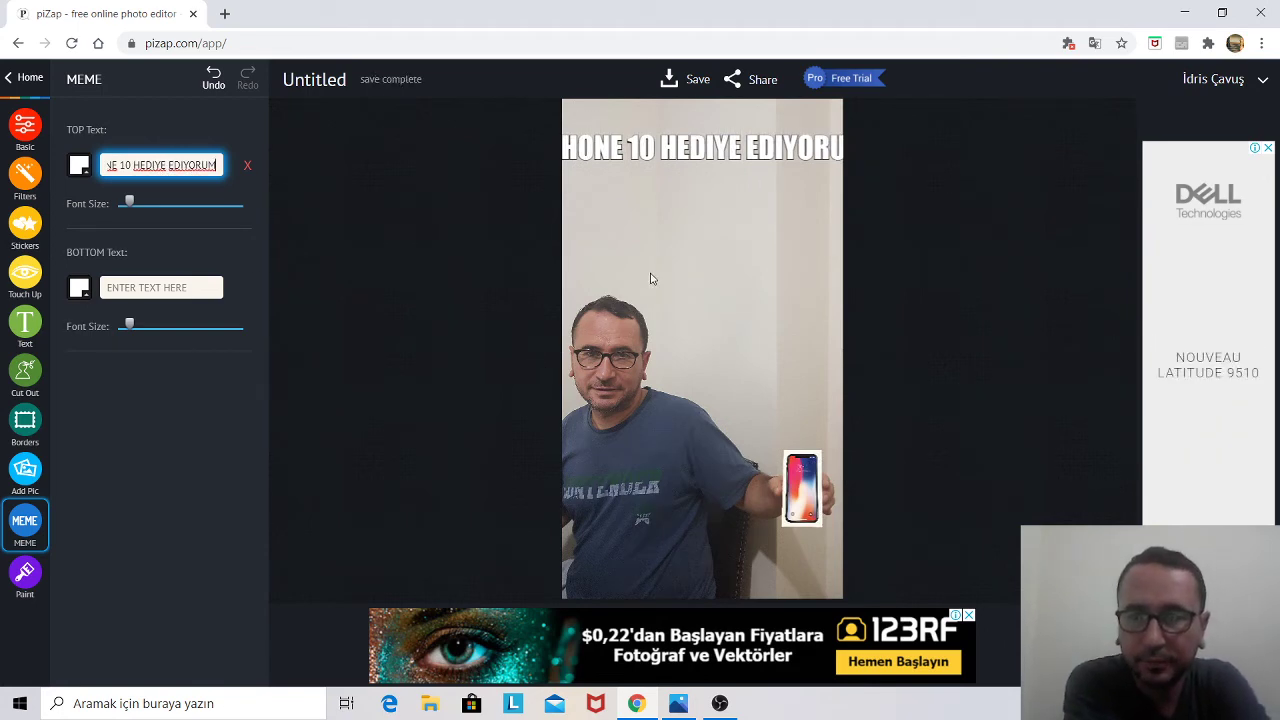
{"action": "key", "text": "BackSpace"}
{"action": "key", "text": "BackSpace"}
{"action": "key", "text": "BackSpace"}
{"action": "key", "text": "BackSpace"}
{"action": "key", "text": "BackSpace"}
{"action": "key", "text": "BackSpace"}
{"action": "key", "text": "BackSpace"}
{"action": "key", "text": "BackSpace"}
{"action": "key", "text": "BackSpace"}
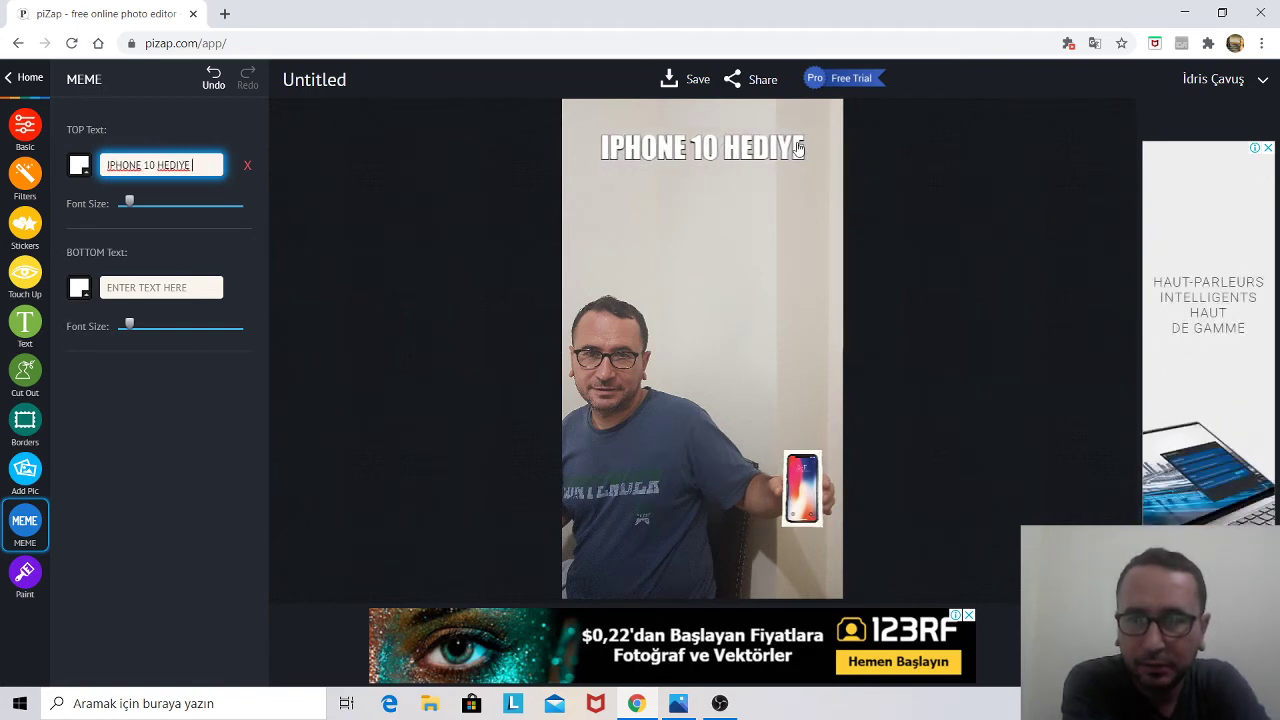
{"action": "left_click", "coordinate": [739, 201]}
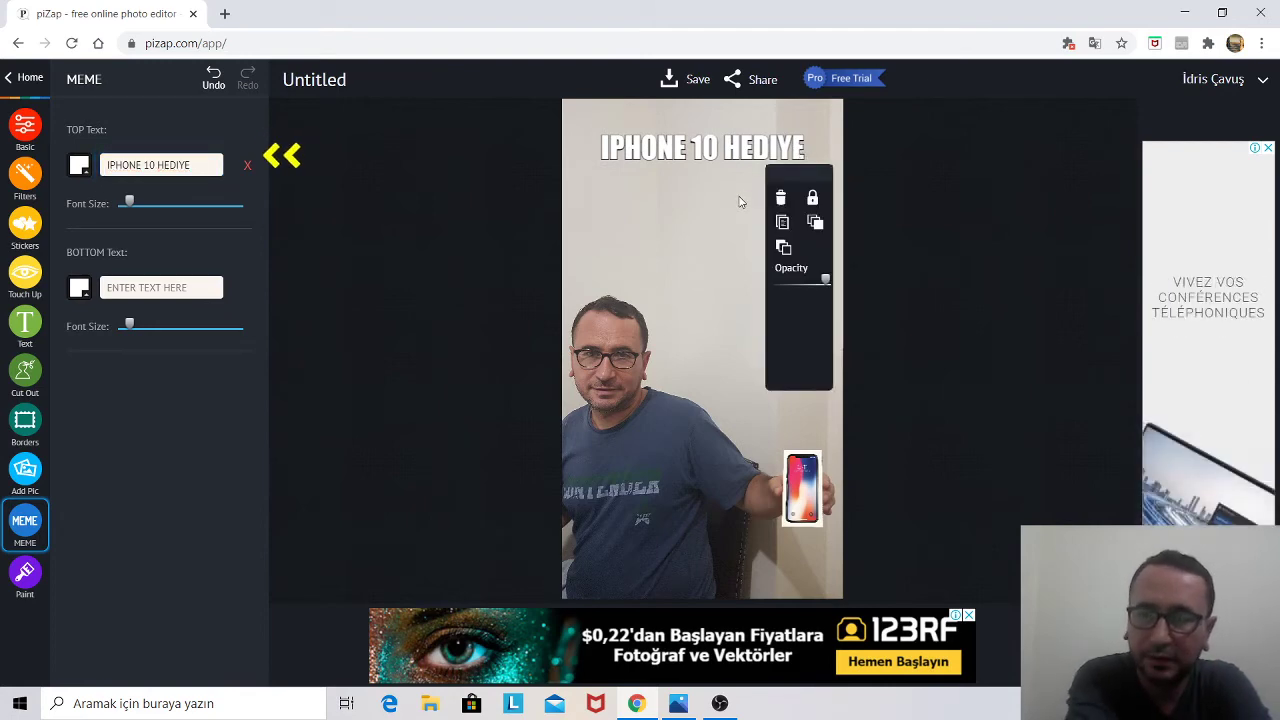
{"action": "left_click", "coordinate": [694, 194]}
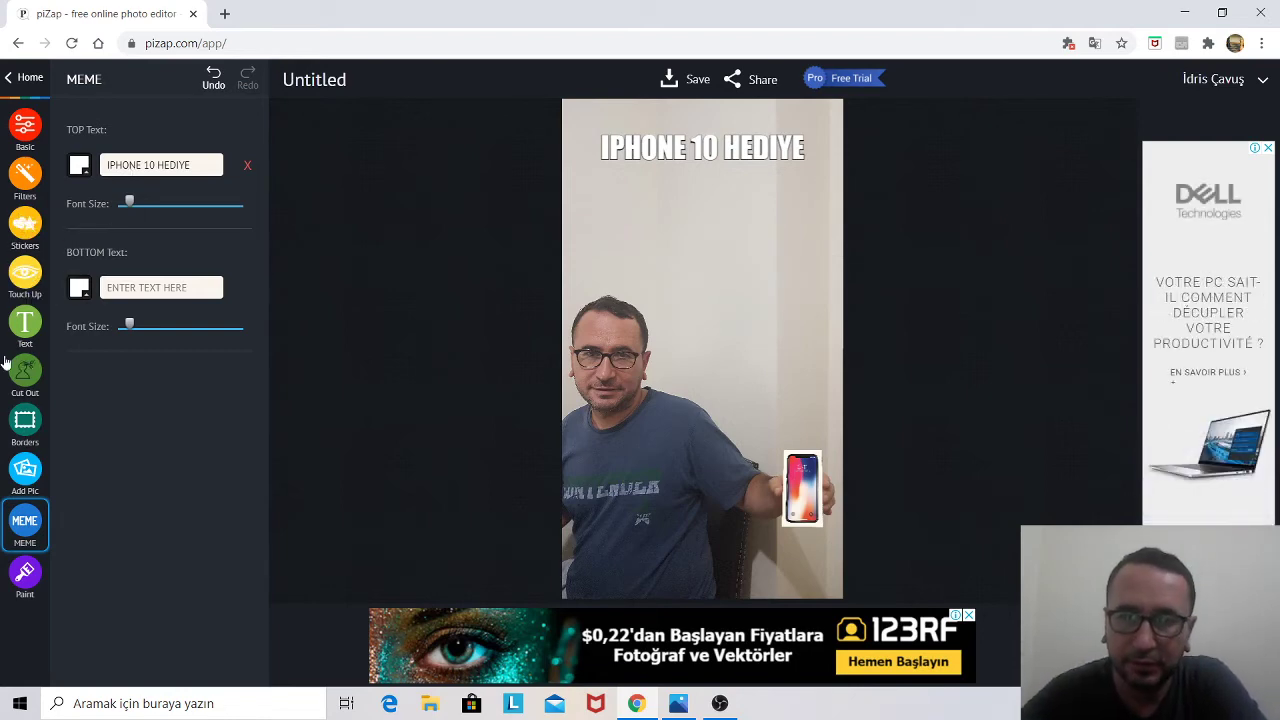
Try the Blush touch-up and cancel it, leaving the photo unchanged.
{"action": "left_click", "coordinate": [26, 270]}
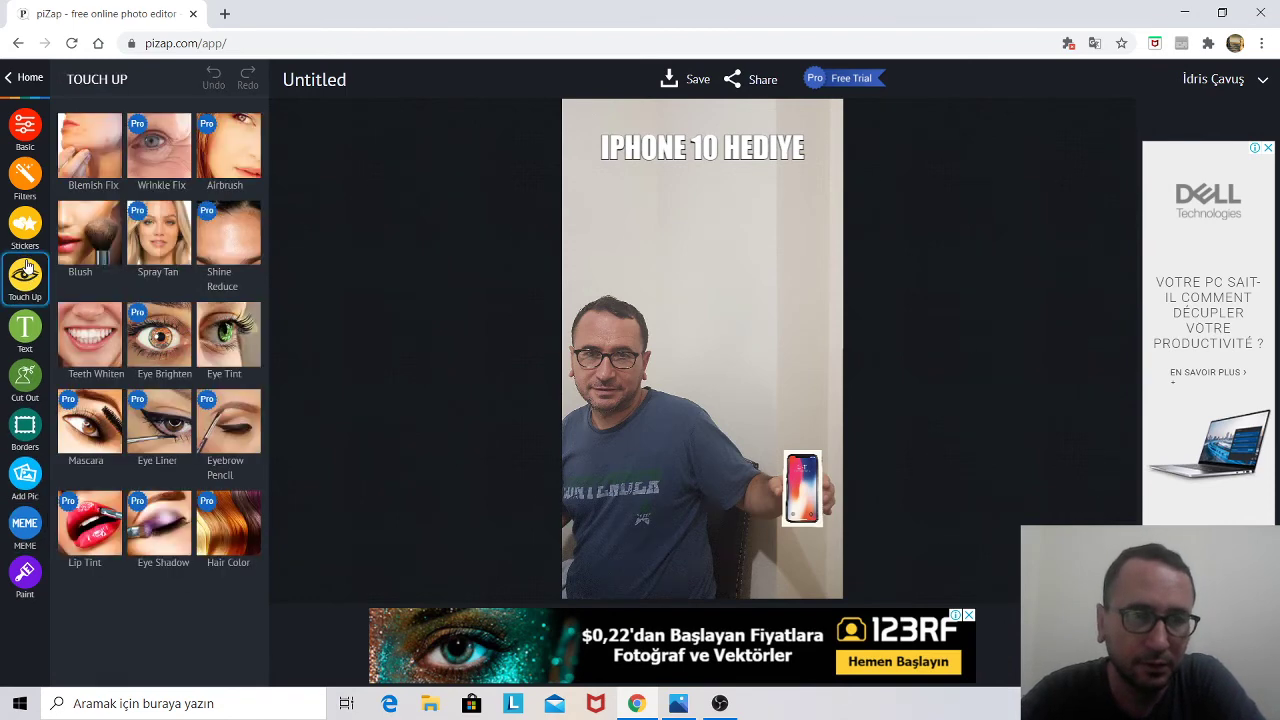
{"action": "left_click", "coordinate": [80, 232]}
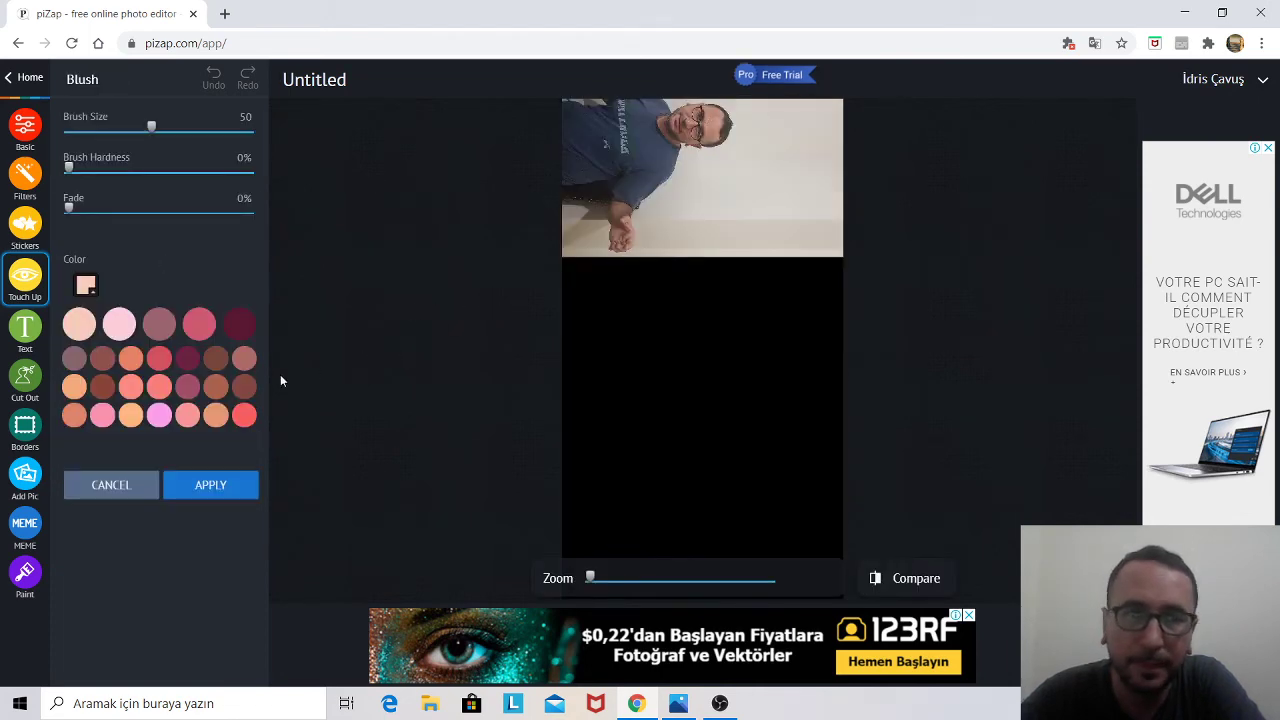
{"action": "left_click", "coordinate": [108, 486]}
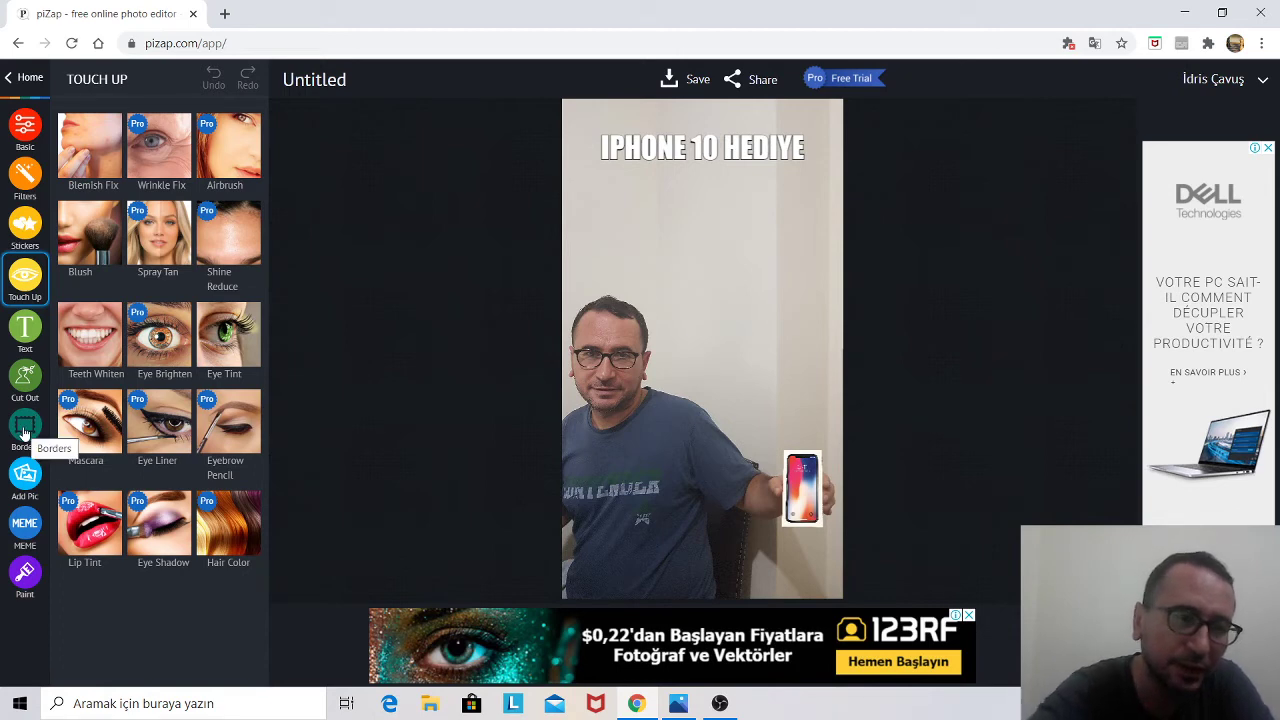
Preview Classic filters Hearth, Booster and Copper, then remove the effect to keep the photo unfiltered.
{"action": "left_click", "coordinate": [32, 177]}
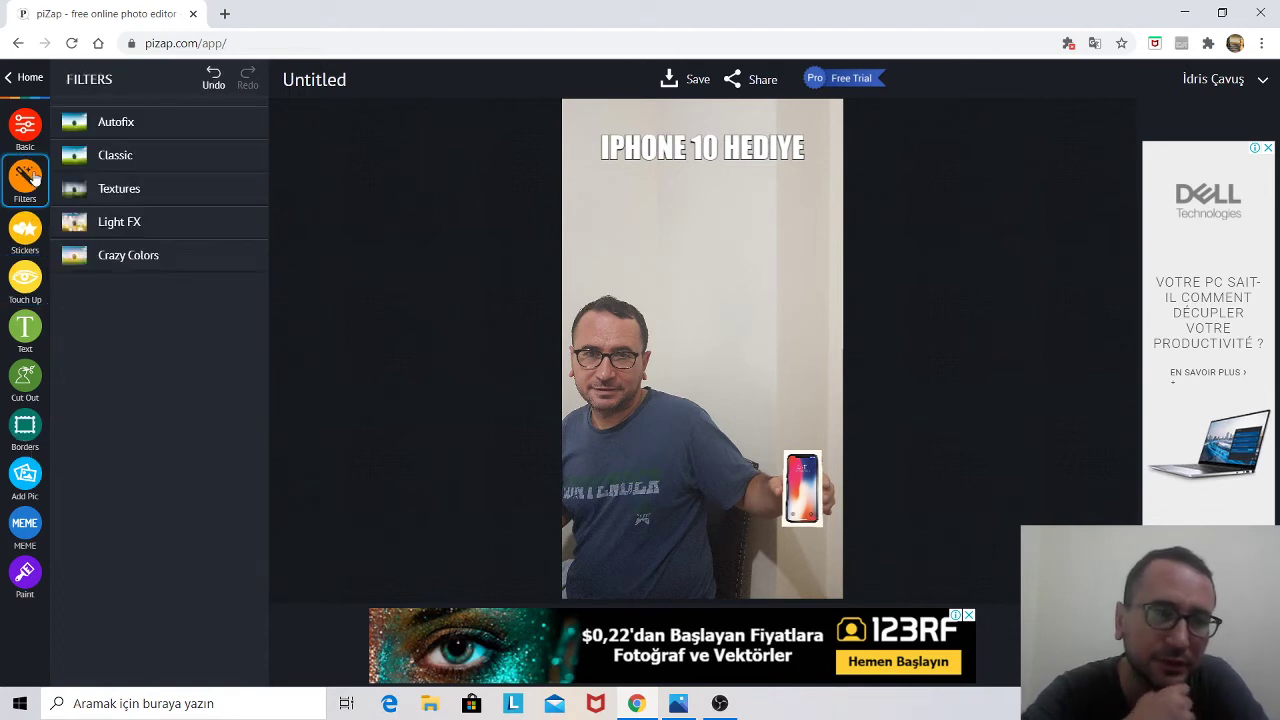
{"action": "left_click", "coordinate": [140, 162]}
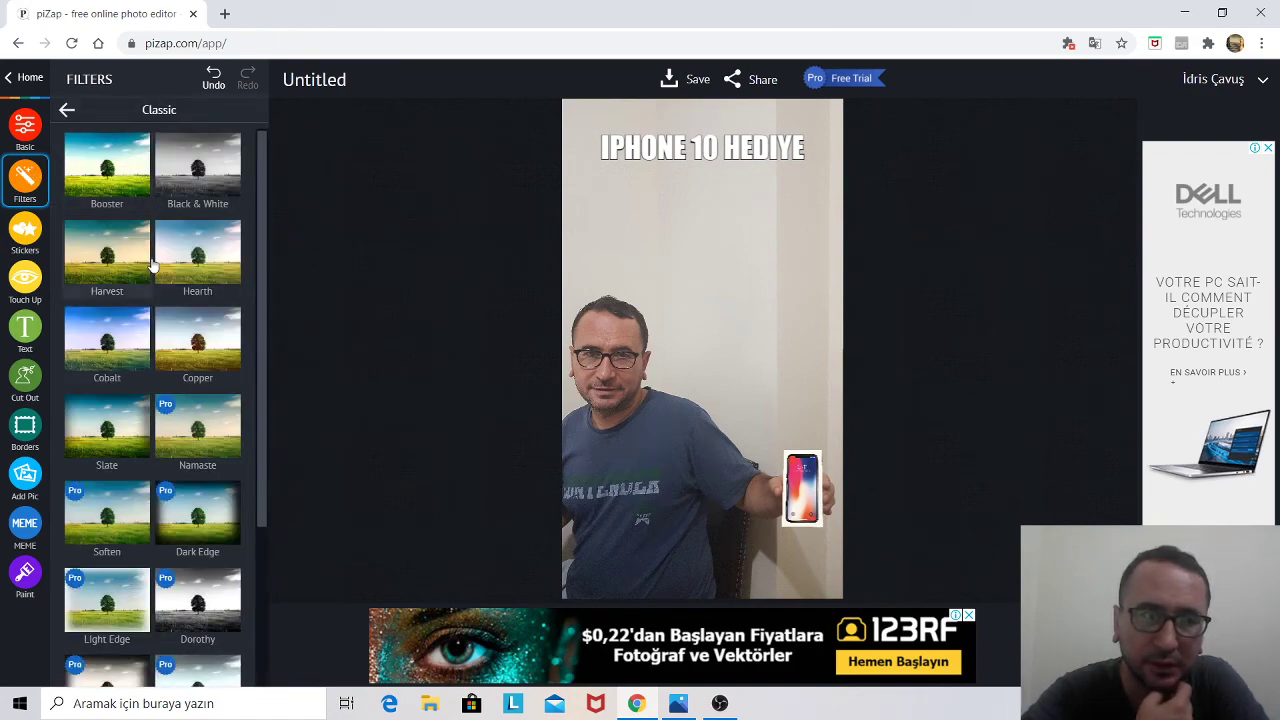
{"action": "left_click", "coordinate": [181, 262]}
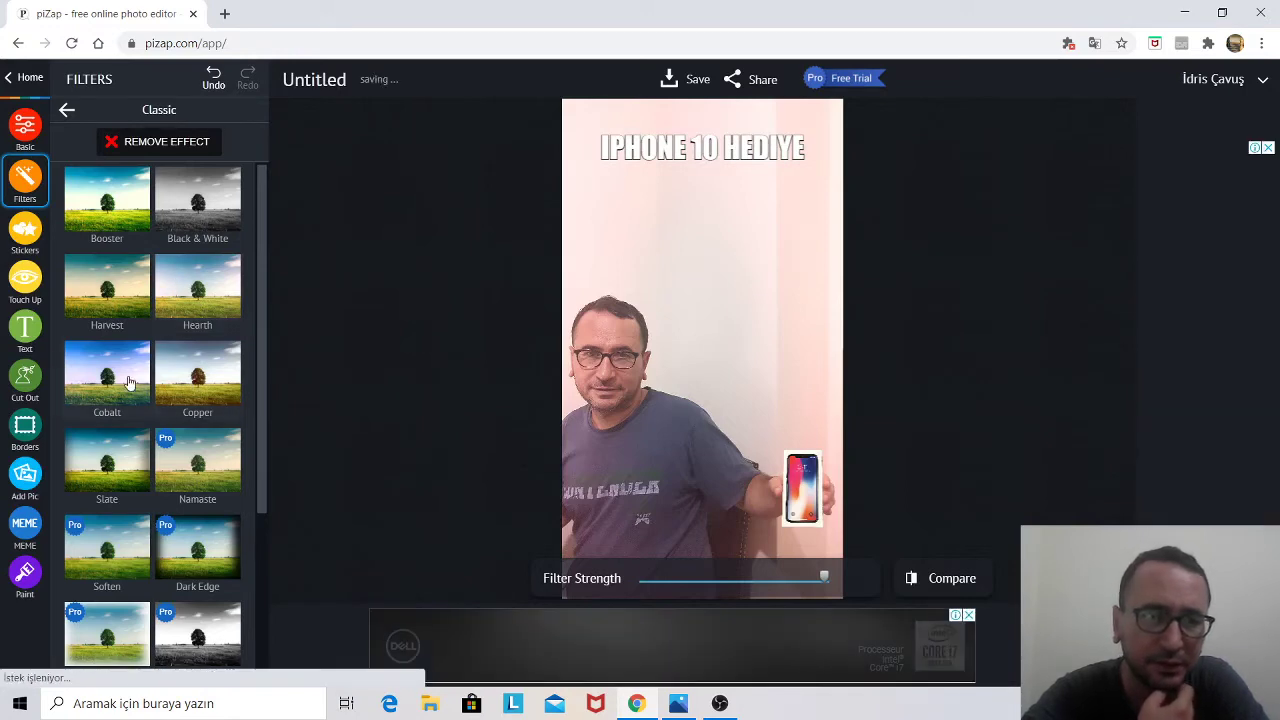
{"action": "left_click", "coordinate": [117, 226]}
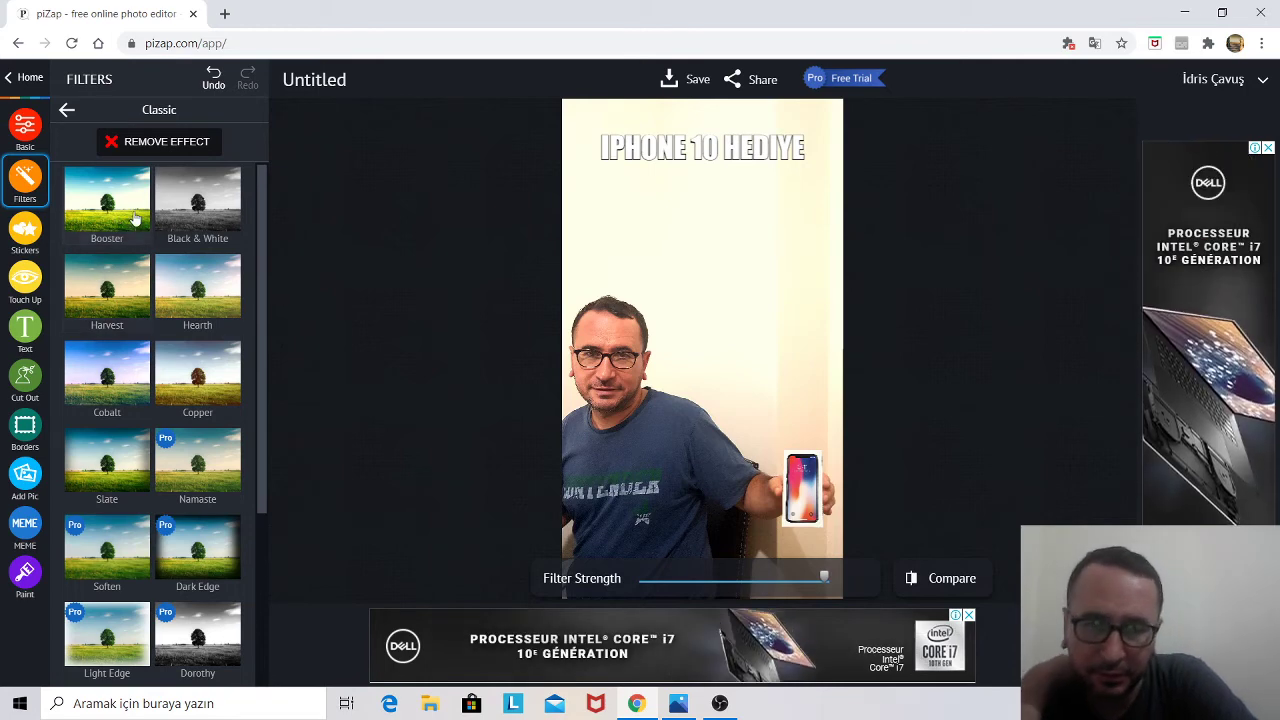
{"action": "scroll", "coordinate": [148, 275], "scroll_direction": "down", "scroll_amount": 1}
{"action": "scroll", "coordinate": [148, 275], "scroll_direction": "down", "scroll_amount": 3}
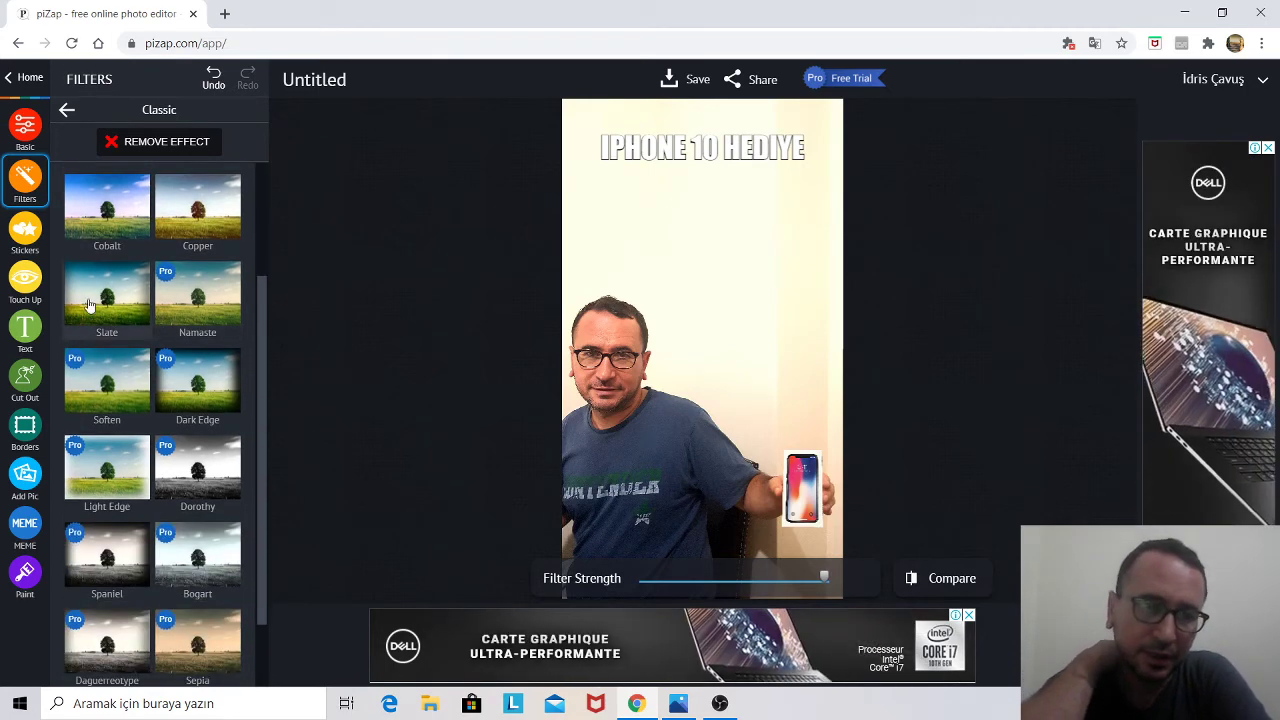
{"action": "left_click", "coordinate": [185, 230]}
{"action": "scroll", "coordinate": [185, 230], "scroll_direction": "up", "scroll_amount": 3}
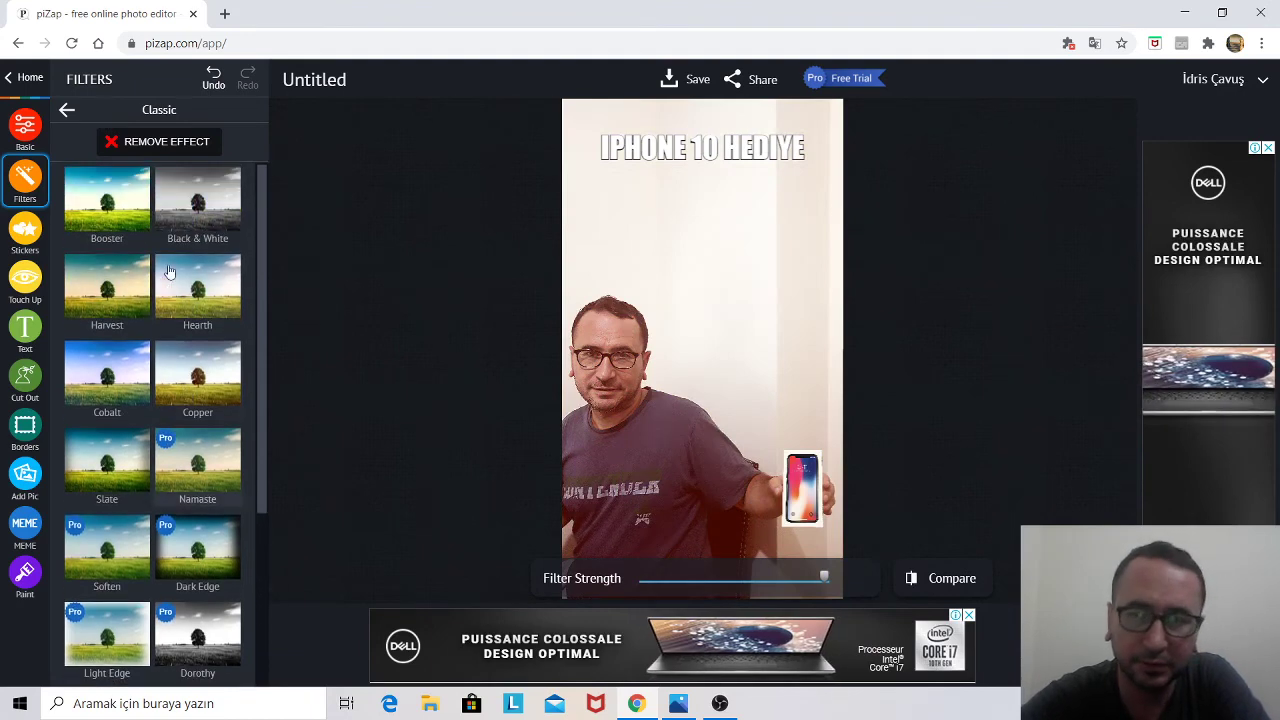
{"action": "left_click", "coordinate": [158, 146]}
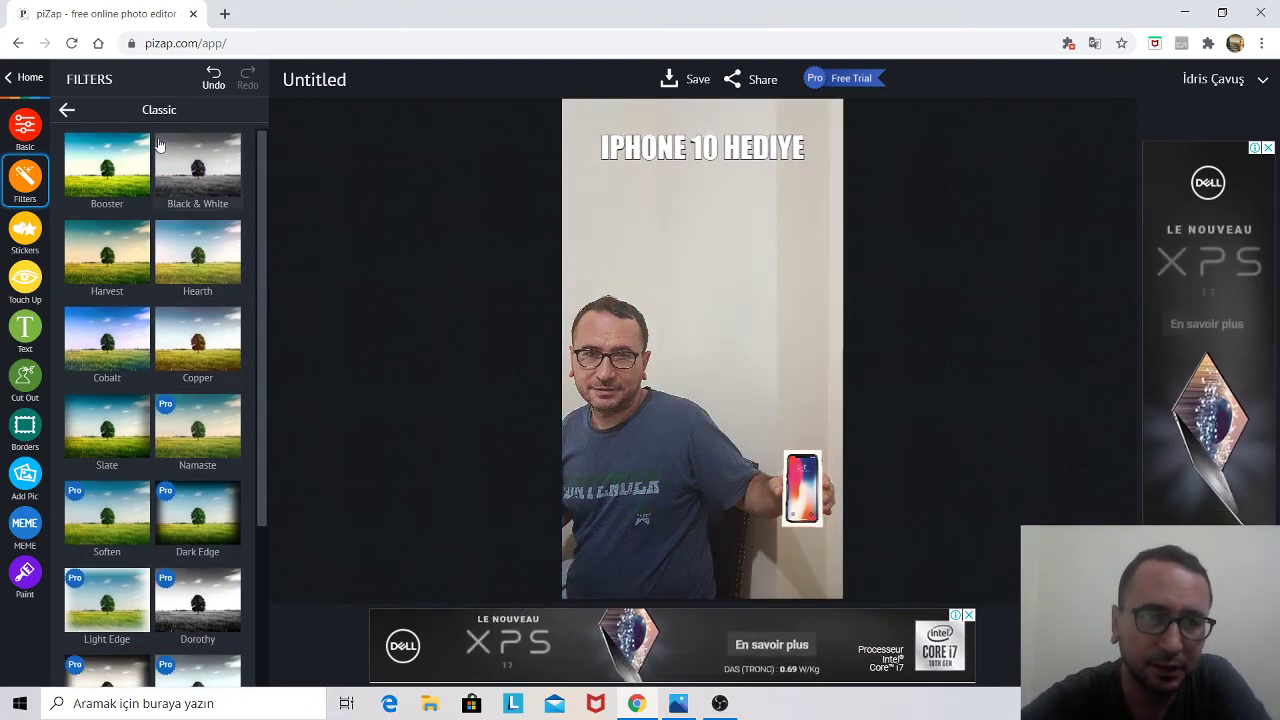
{"action": "left_click", "coordinate": [30, 122]}
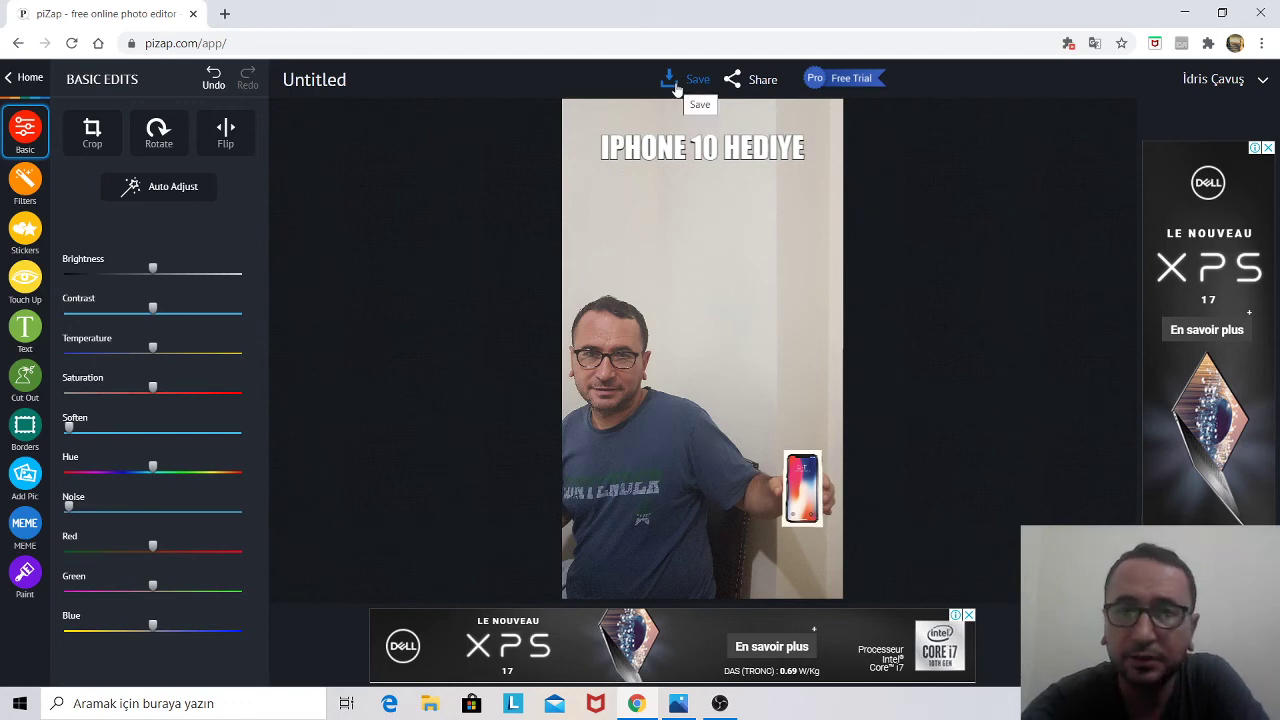
Save the edited meme to the computer as RESIM.jpg in Standard quality.
{"action": "left_click", "coordinate": [676, 88]}
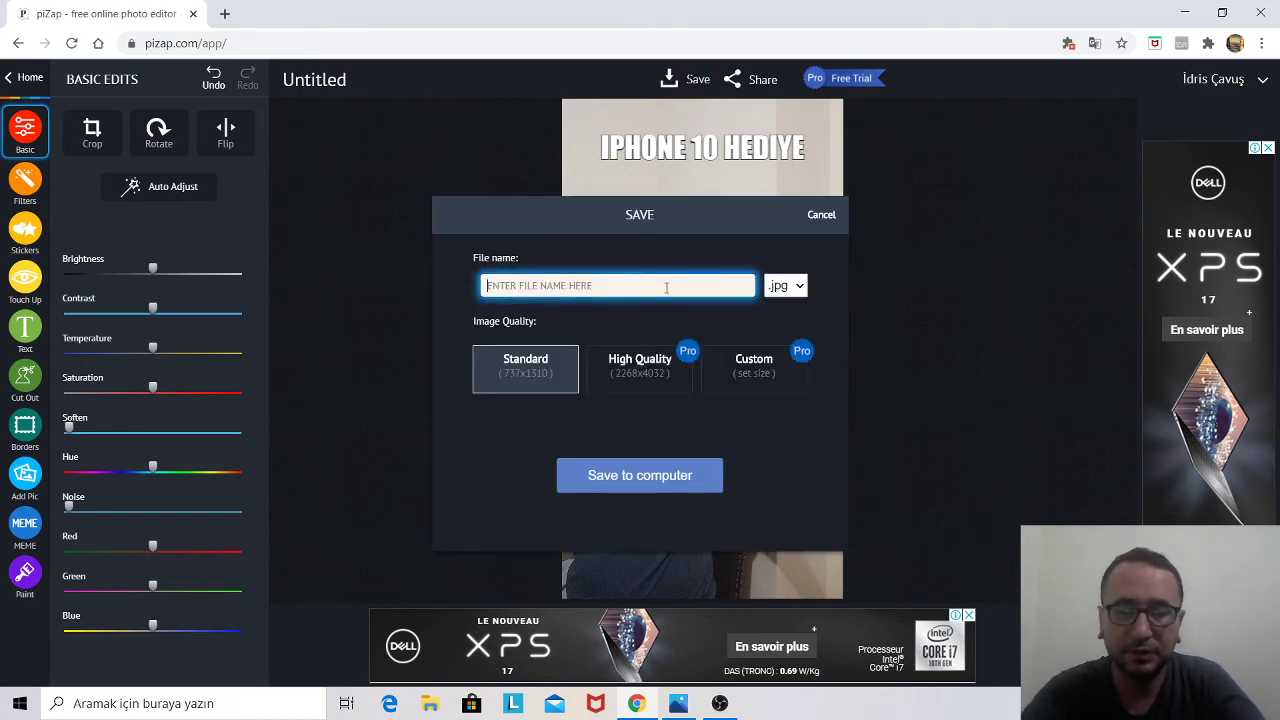
{"action": "key", "text": "Caps_Lock"}
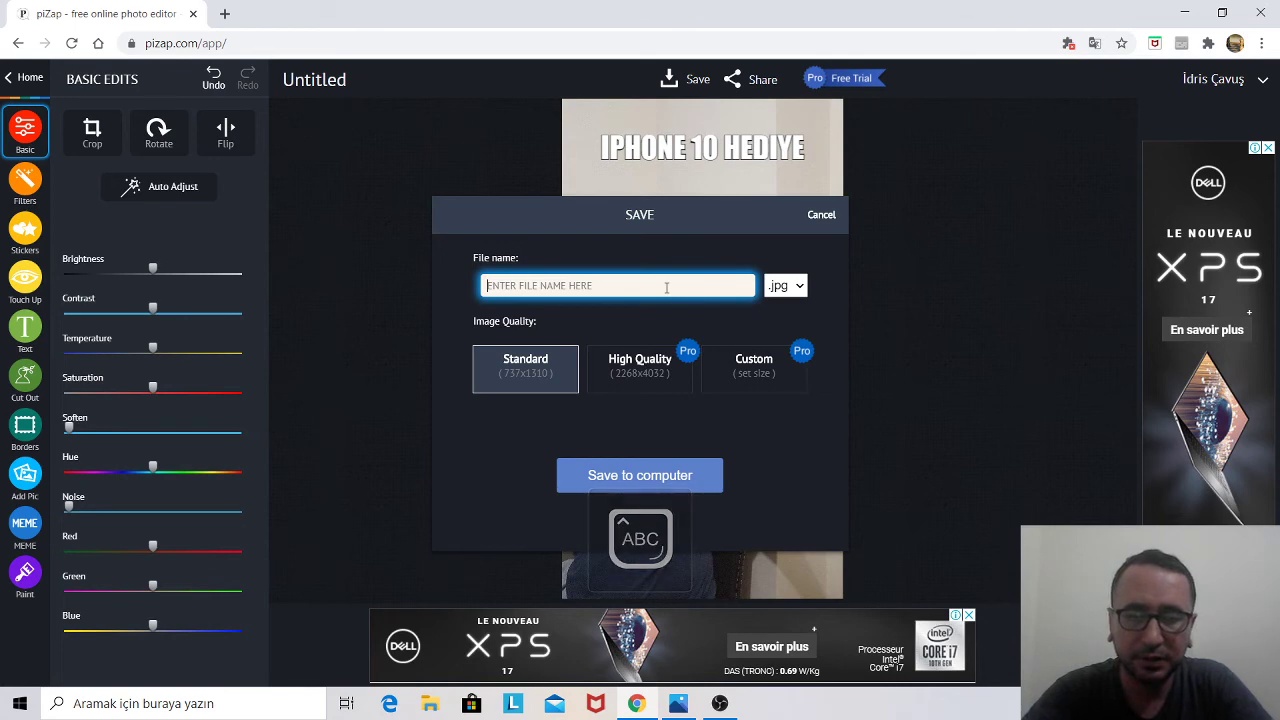
{"action": "type", "text": "RESIM"}
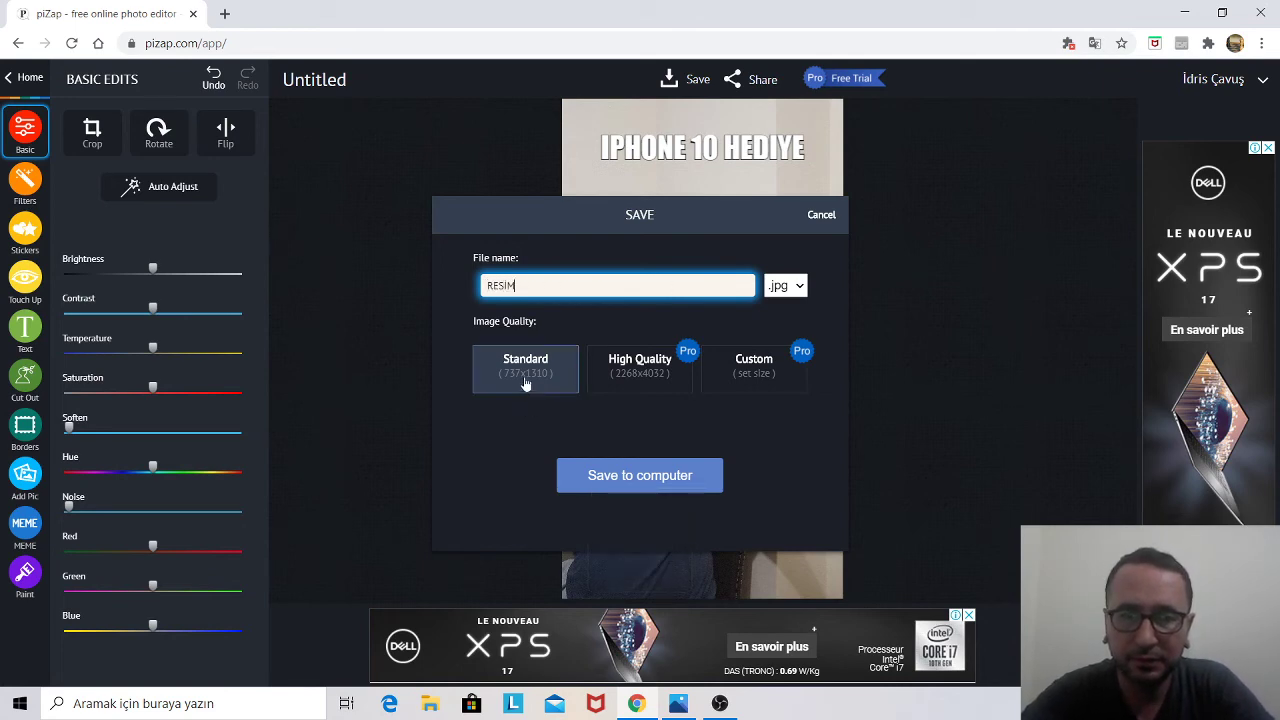
{"action": "left_click", "coordinate": [642, 478]}
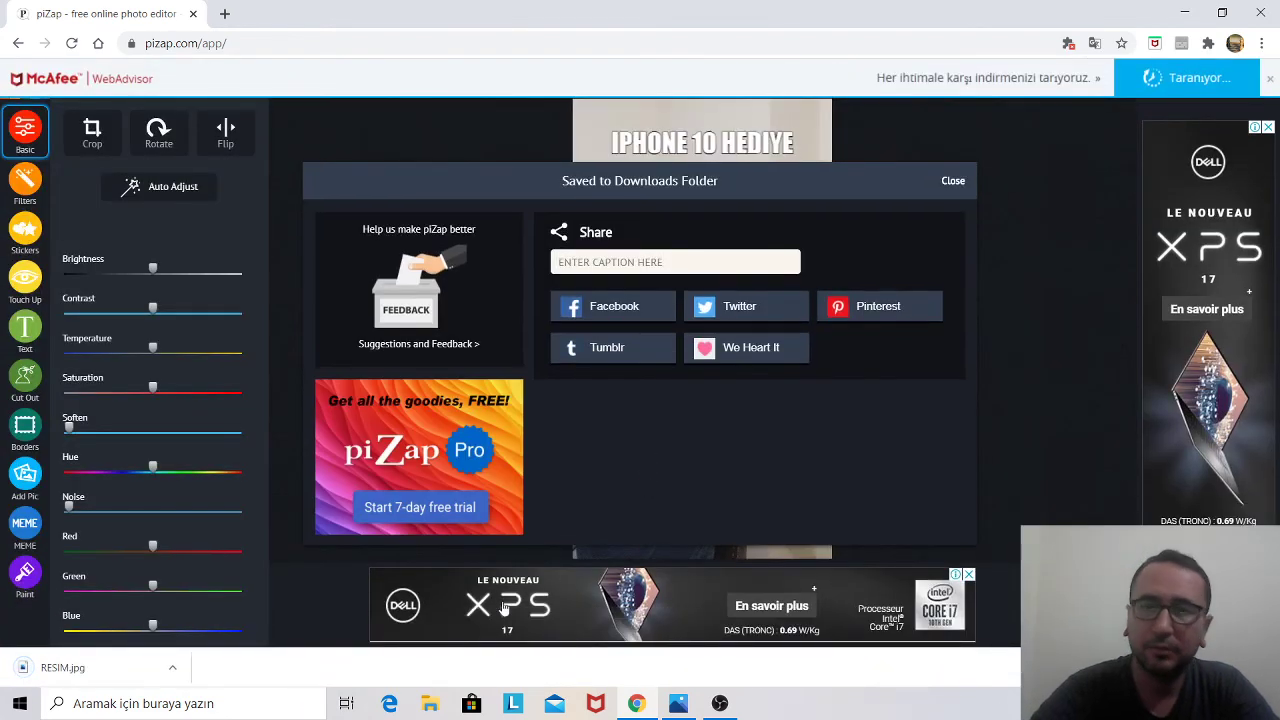
Minimize the Chrome window so the desktop is showing.
{"action": "left_click", "coordinate": [1184, 13]}
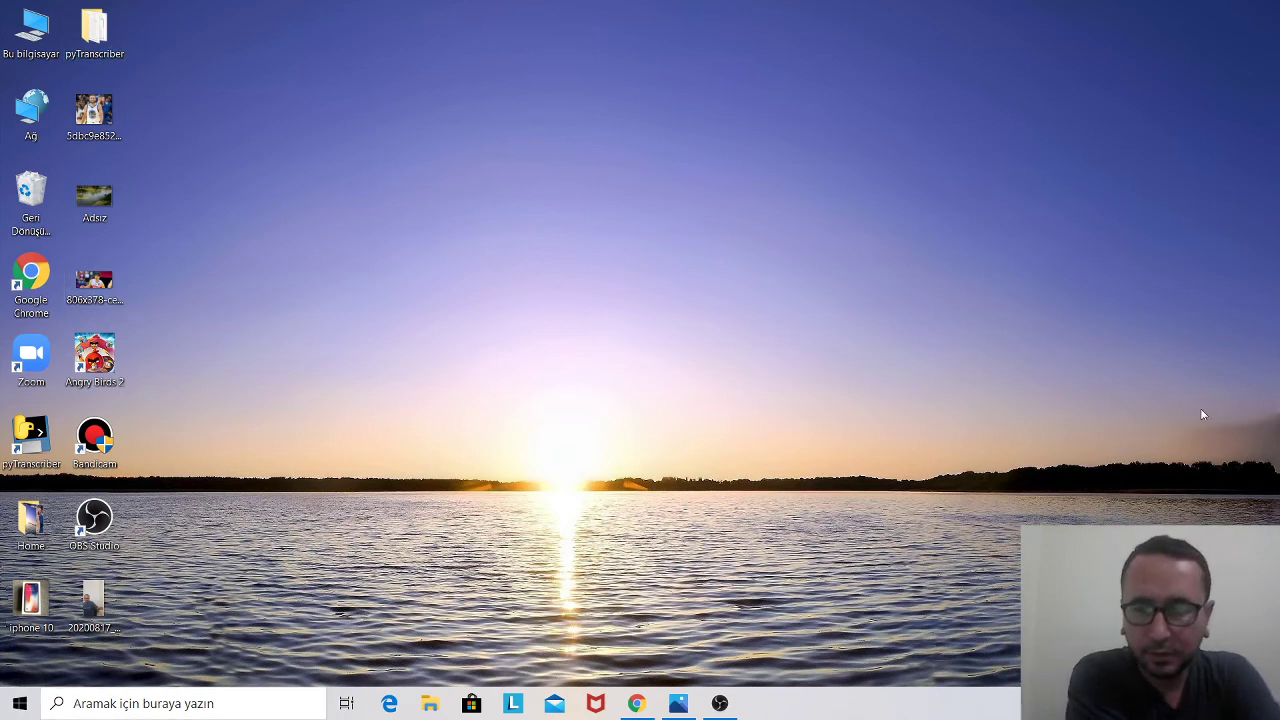
{"action": "mouse_move", "coordinate": [678, 703]}
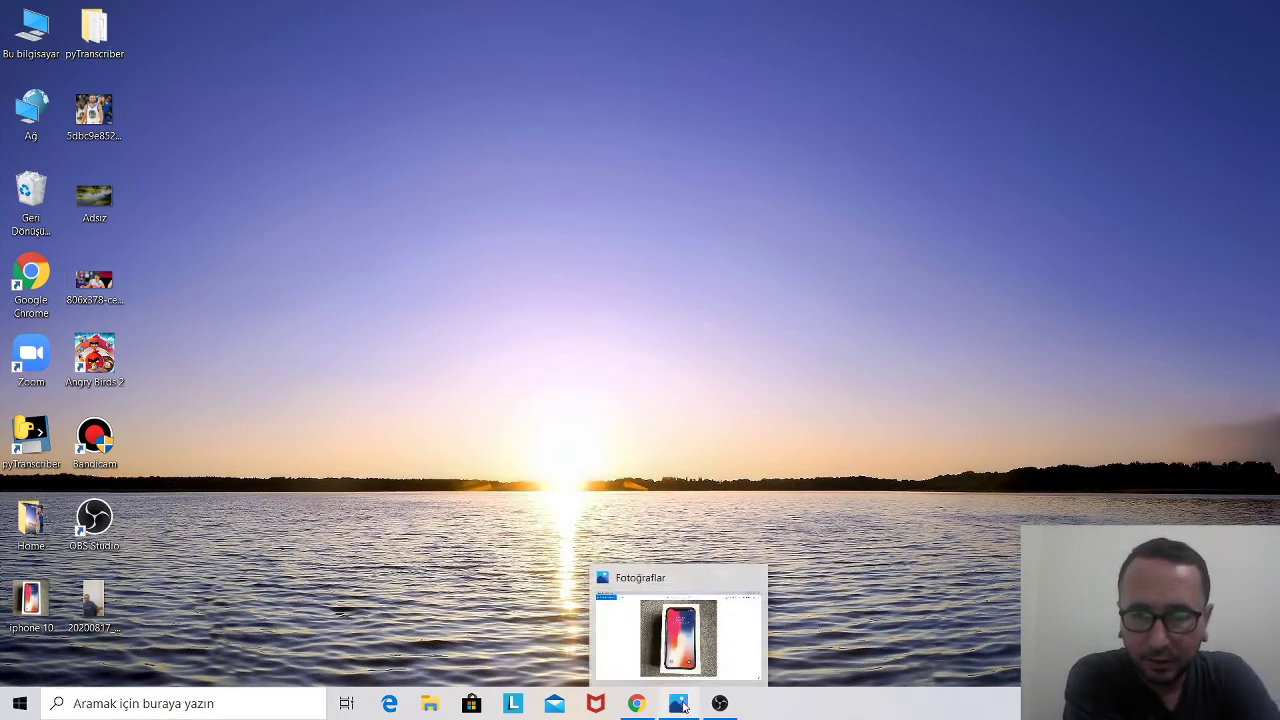
{"action": "left_click", "coordinate": [657, 655]}
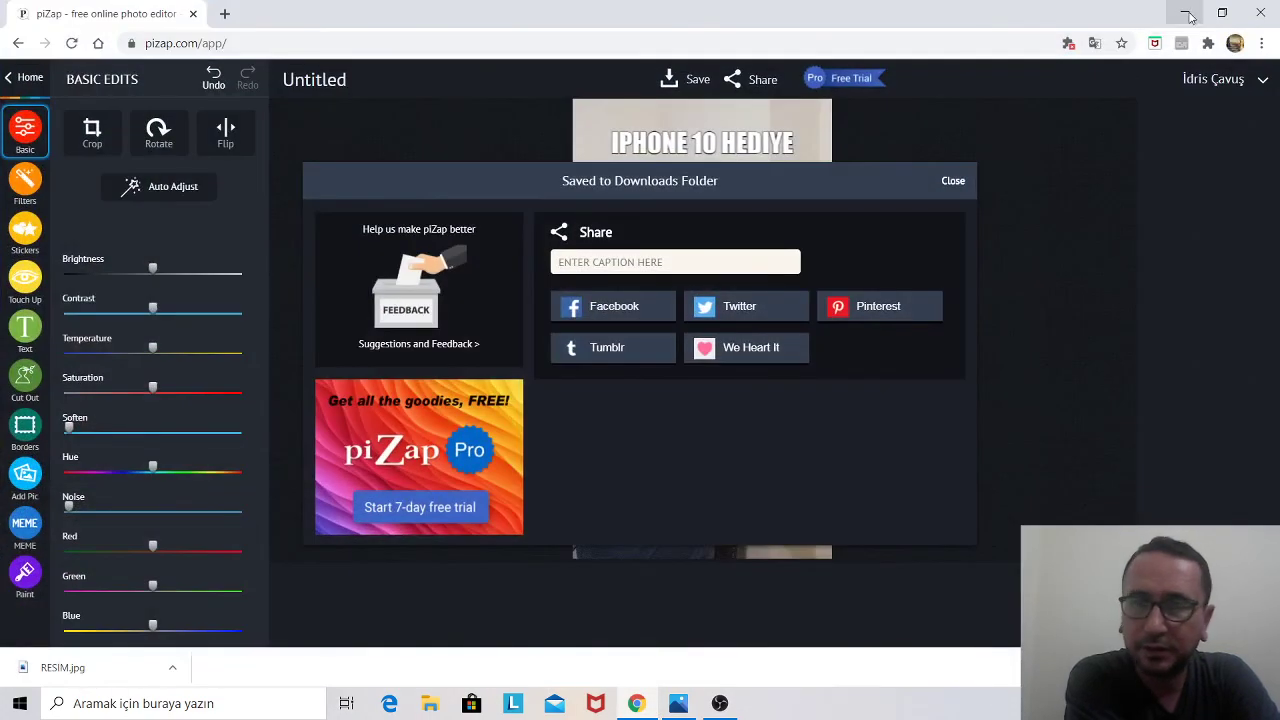
{"action": "left_click", "coordinate": [1184, 12]}
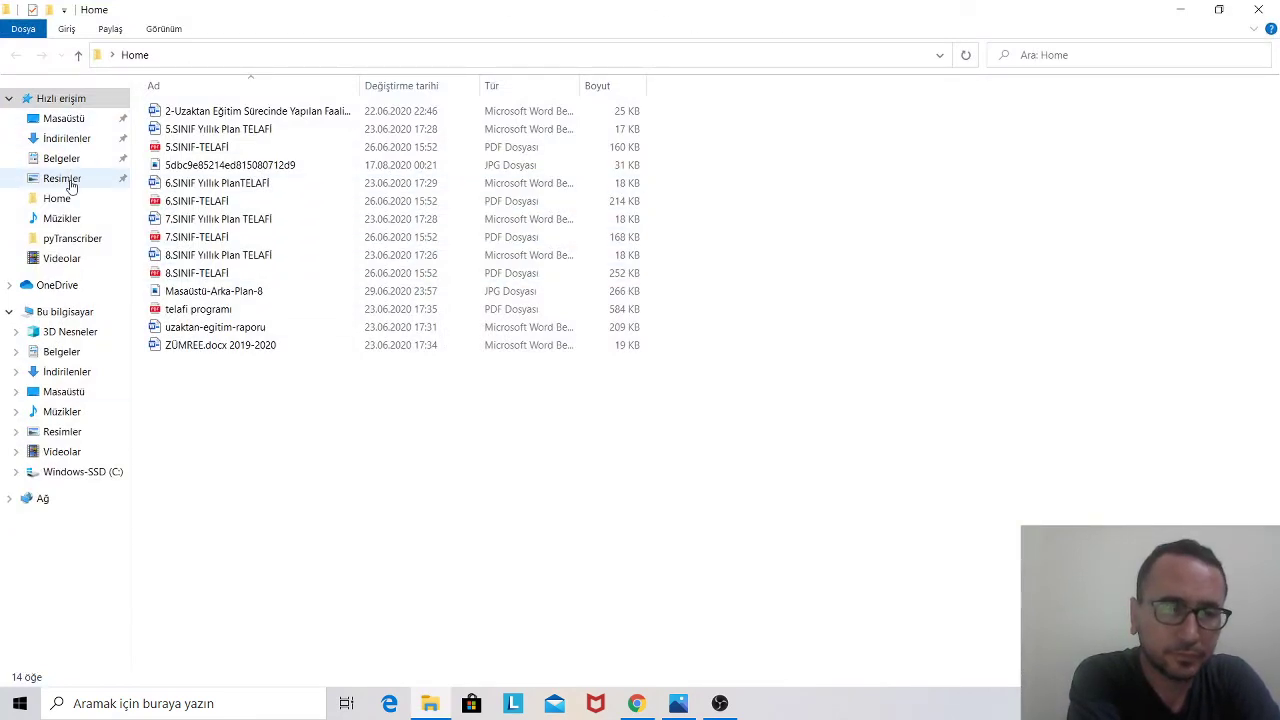
Browse Resimler and Belgeler, then open İndirilenler to find the RESIM JPG.
{"action": "left_click", "coordinate": [72, 178]}
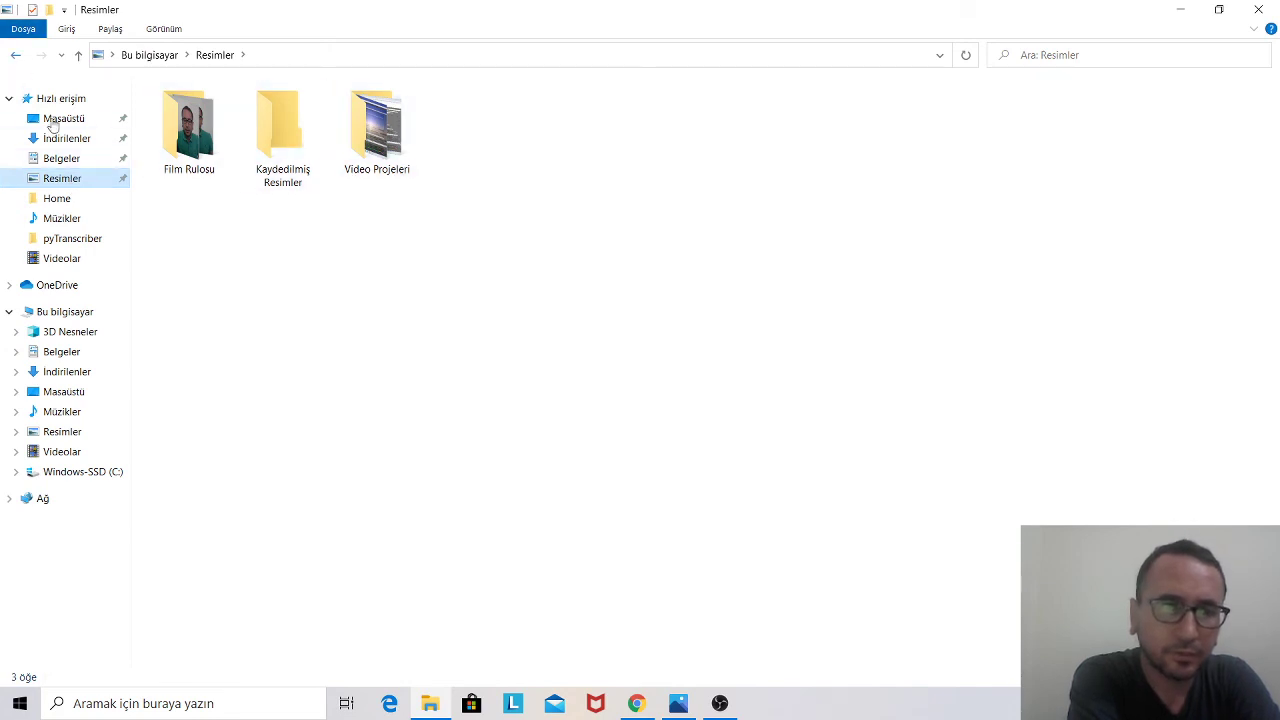
{"action": "left_click", "coordinate": [60, 160]}
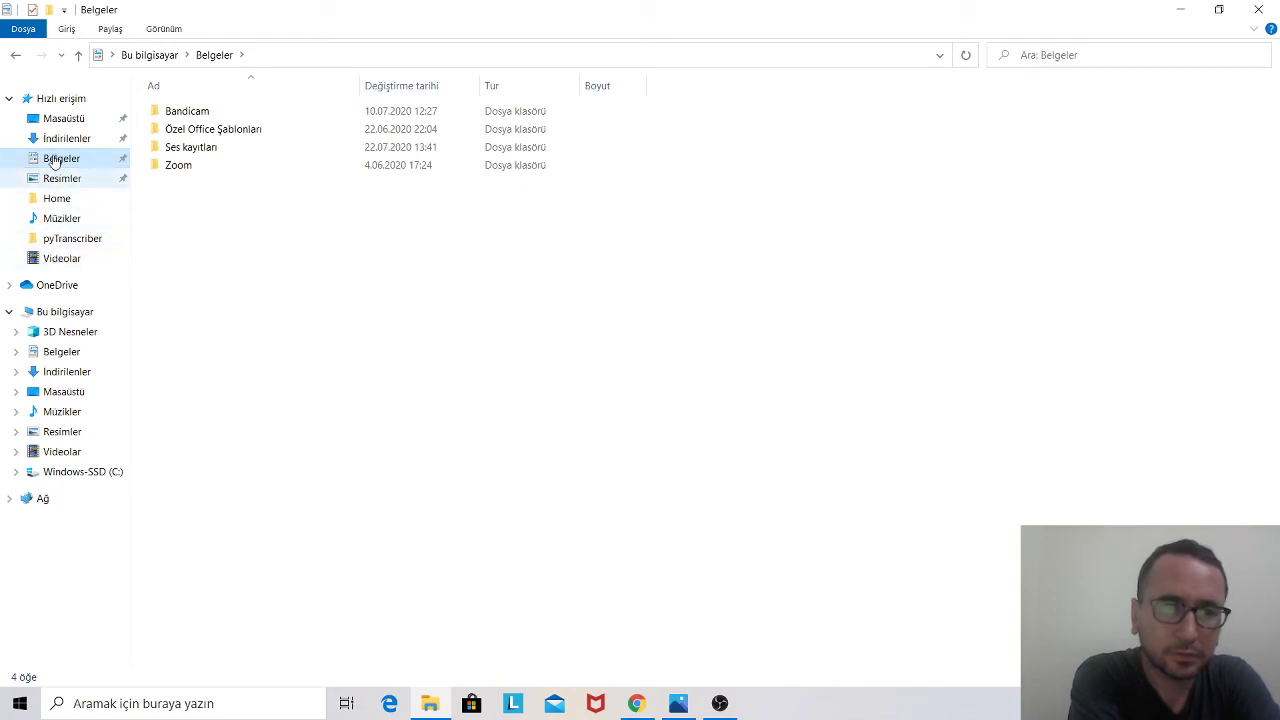
{"action": "left_click", "coordinate": [16, 54]}
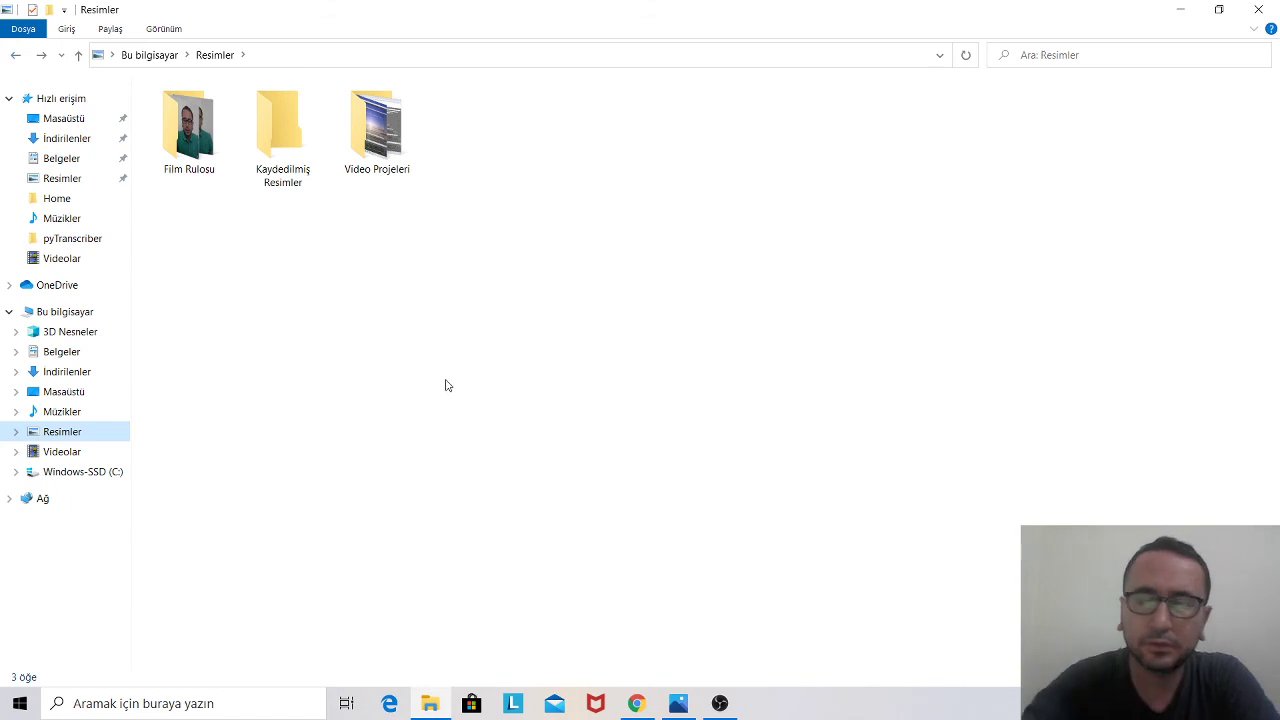
{"action": "left_click", "coordinate": [97, 139]}
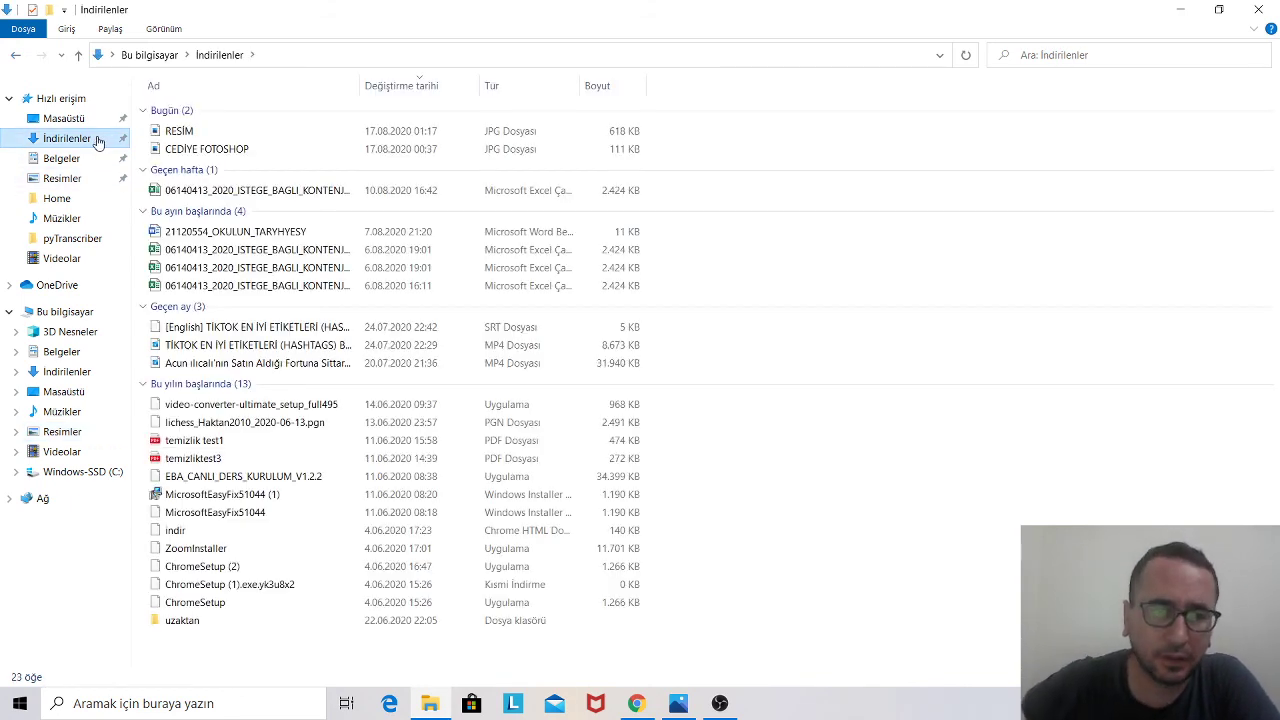
Open RESIM.jpg from İndirilenler in Photos to view the finished meme.
{"action": "left_click", "coordinate": [240, 132]}
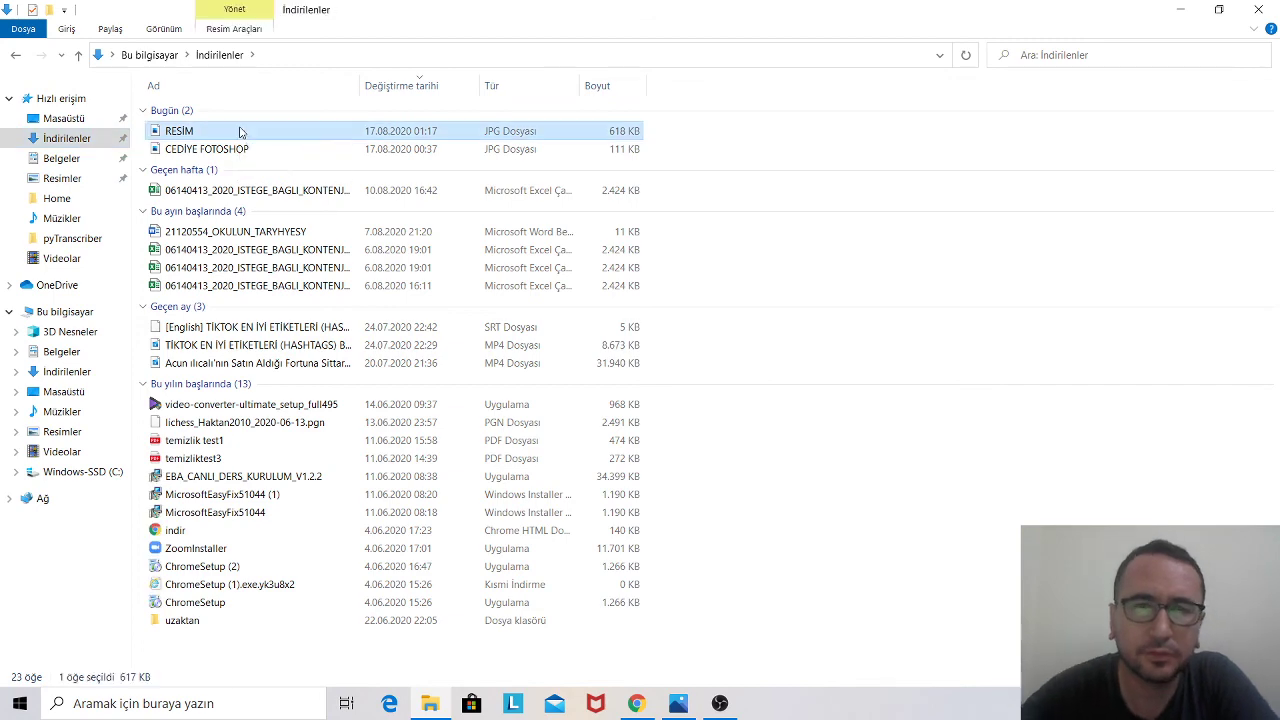
{"action": "double_click", "coordinate": [240, 131]}
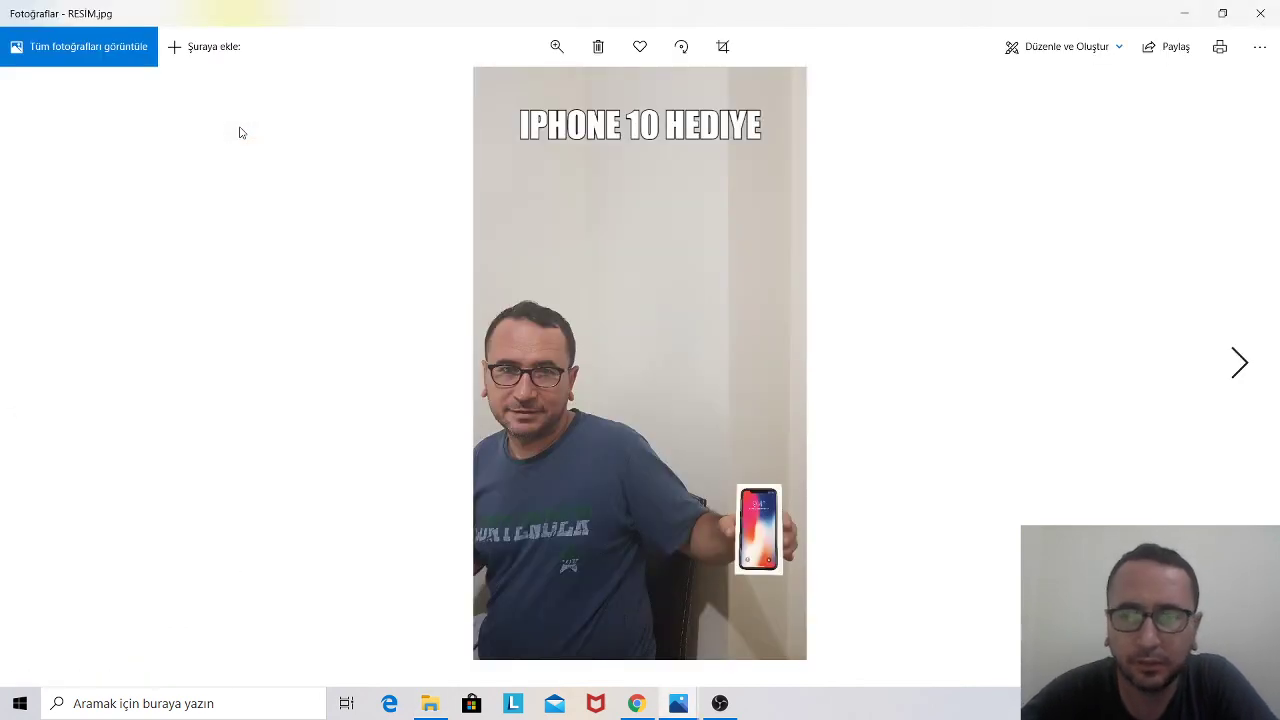